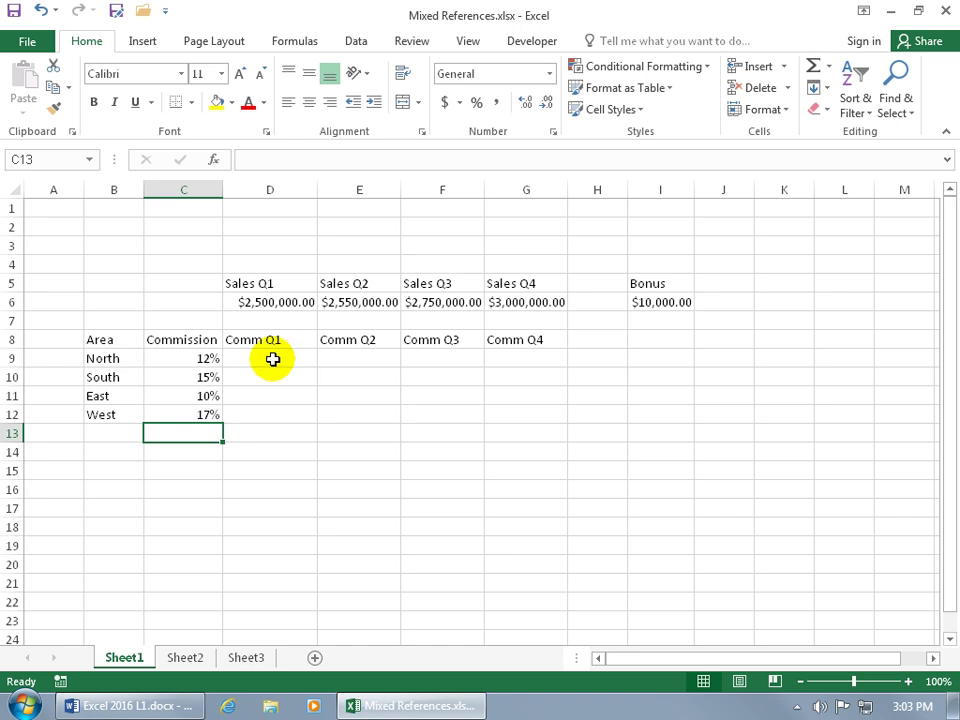
- Enter =D6*C9 in D9 for North's Q1 commission, showing $300,000.00
left_click(272, 358)
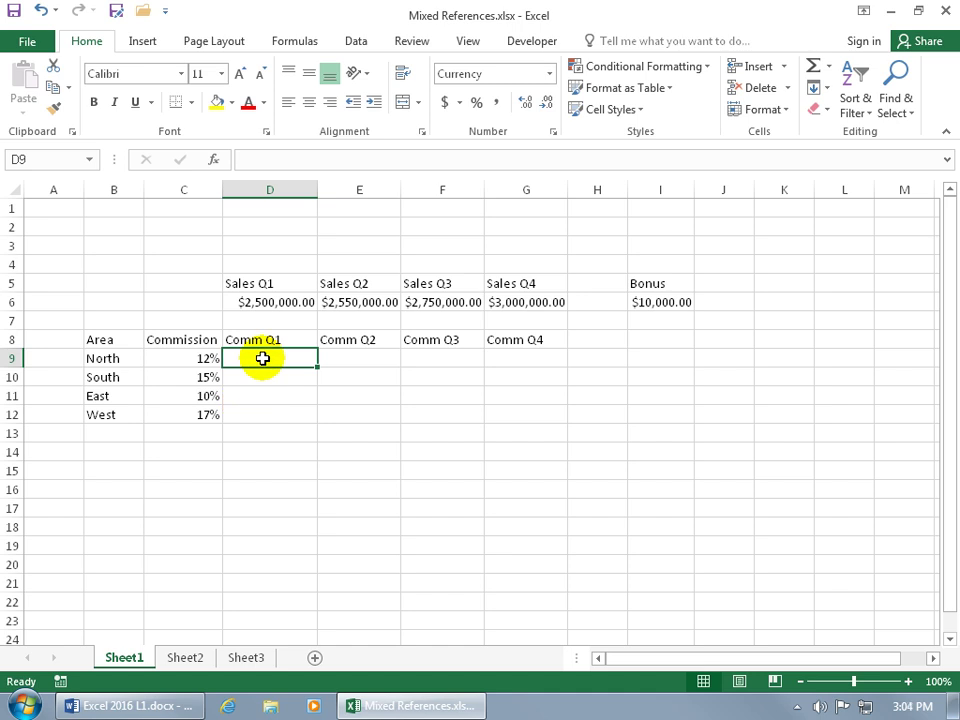
type("=")
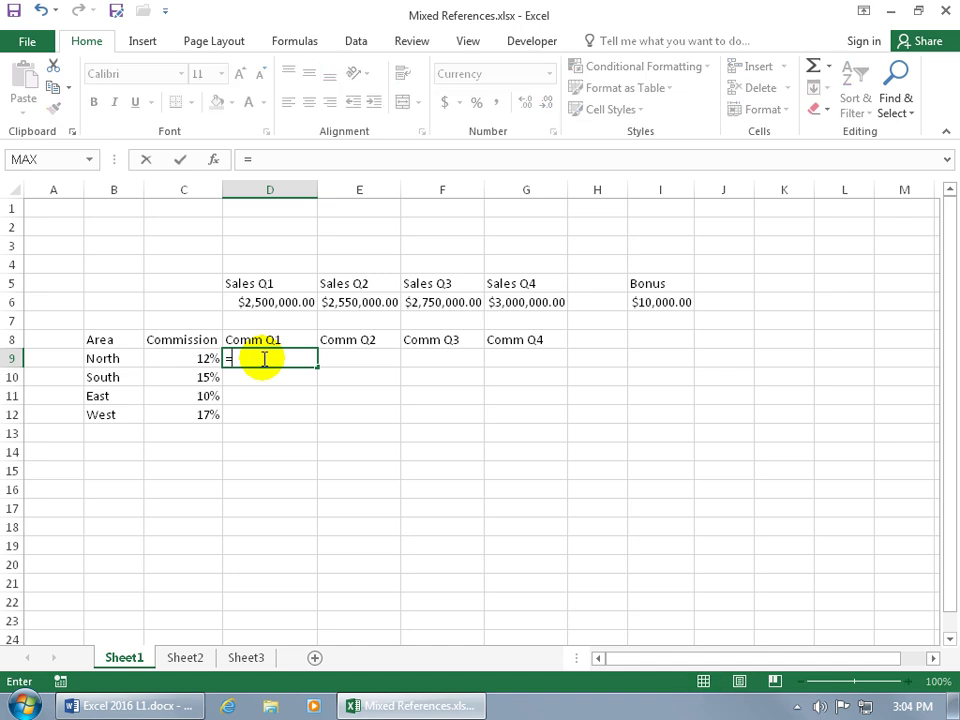
left_click(285, 300)
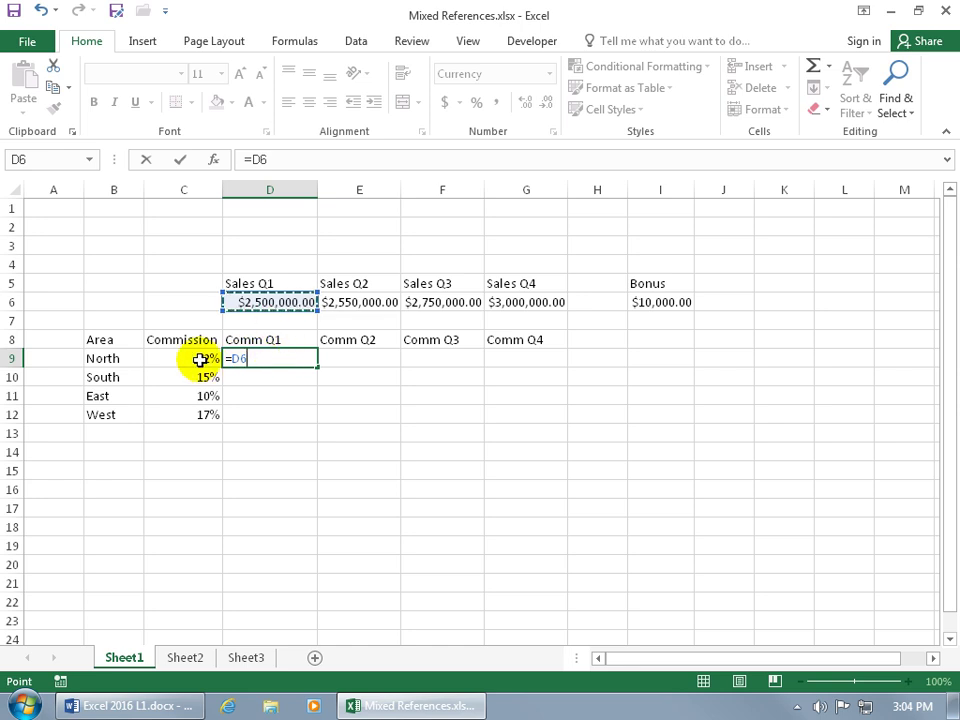
type("*")
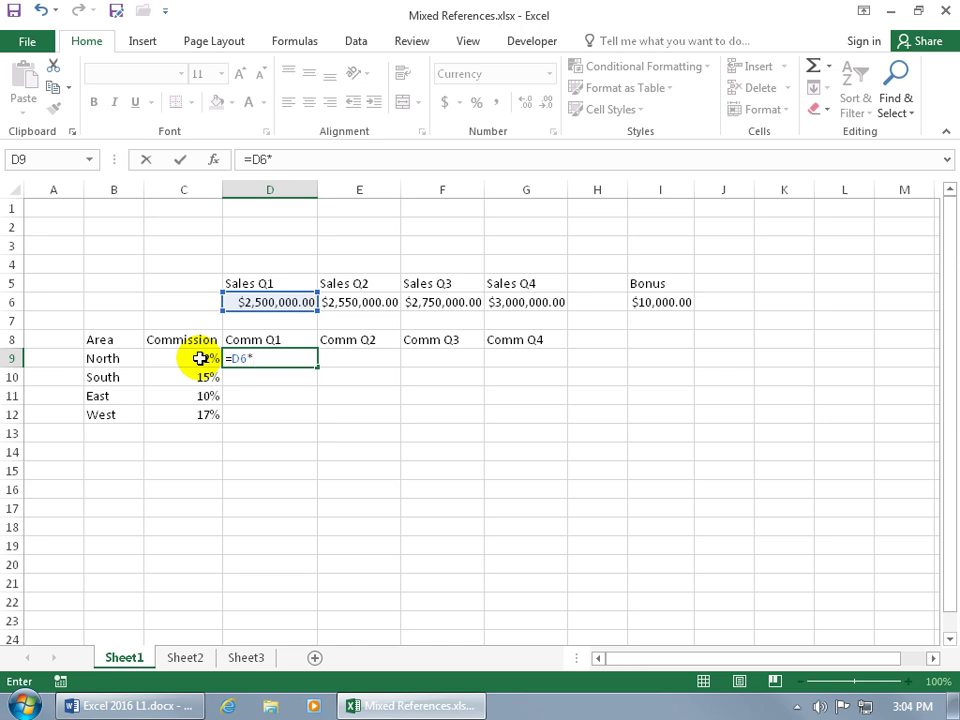
left_click(197, 358)
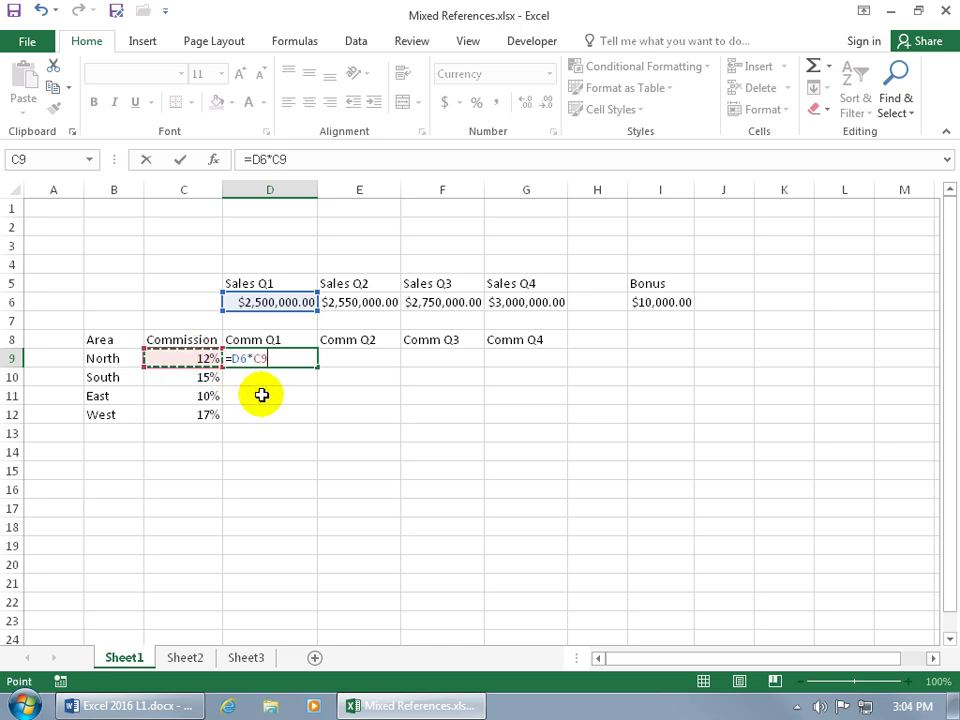
key("ctrl+Return")
key("Return")
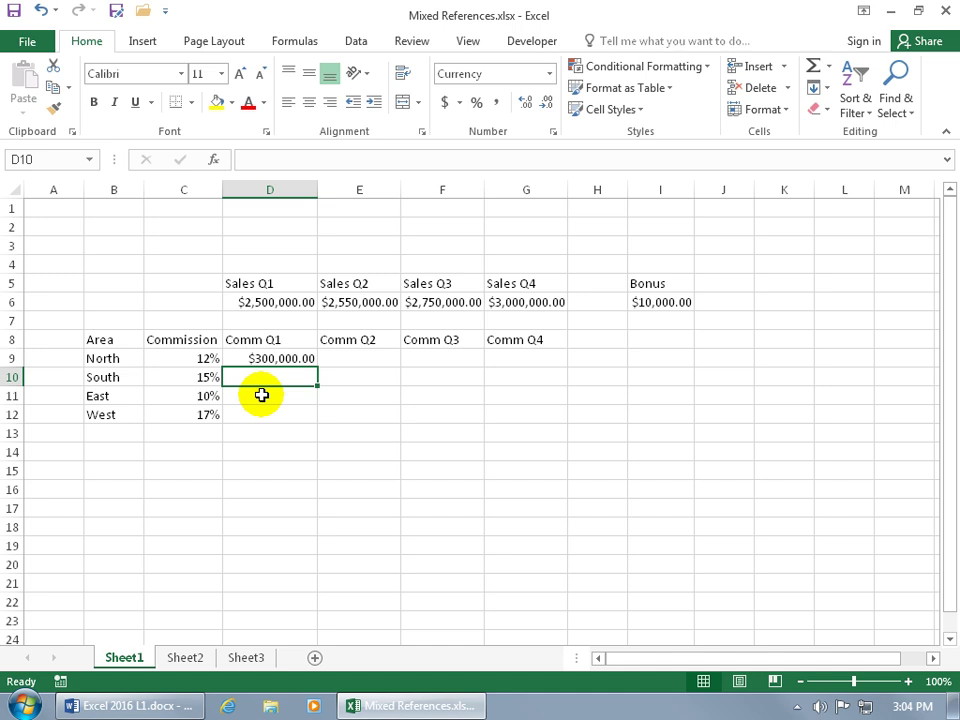
- Fill D9's formula down to D12, giving $0.00, #VALUE! and $51,000.00, and inspect D10
left_click(309, 361)
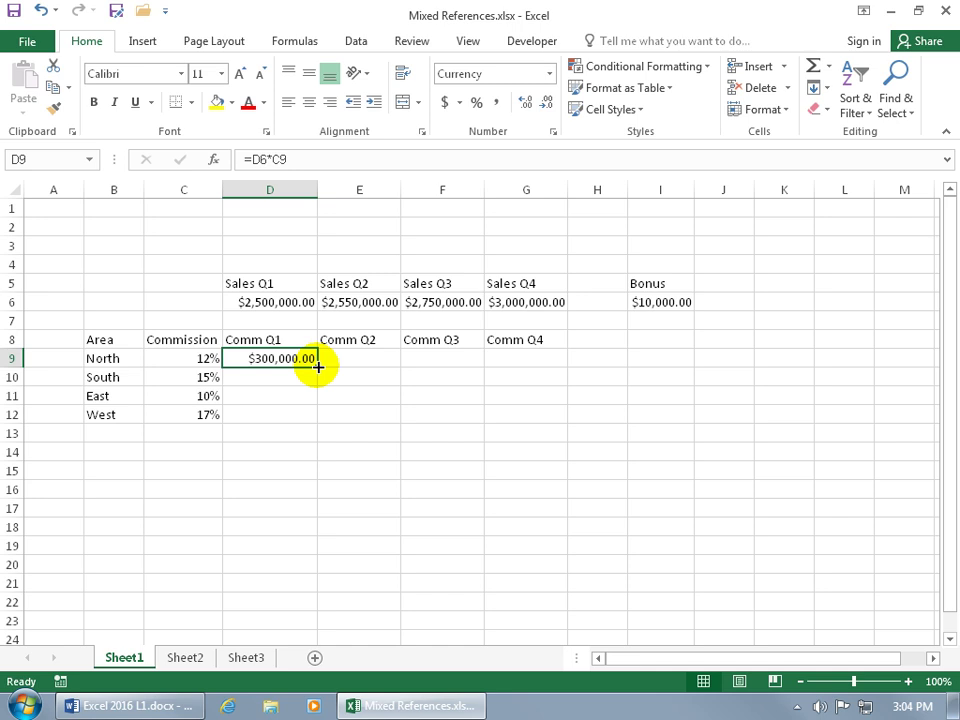
left_click_drag(317, 367, 317, 414)
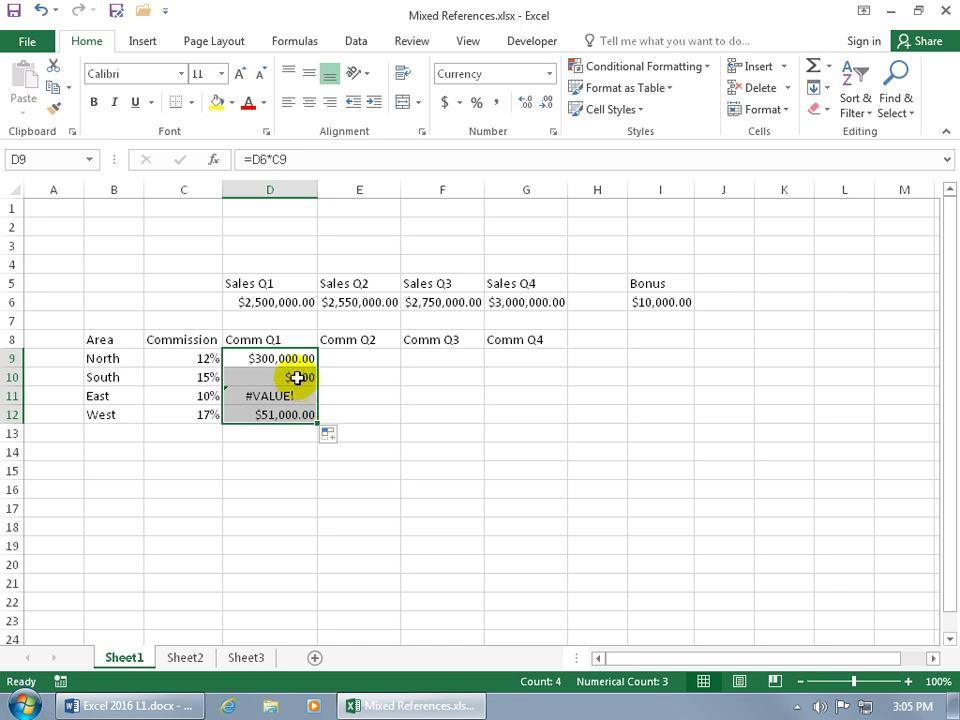
left_click(298, 378)
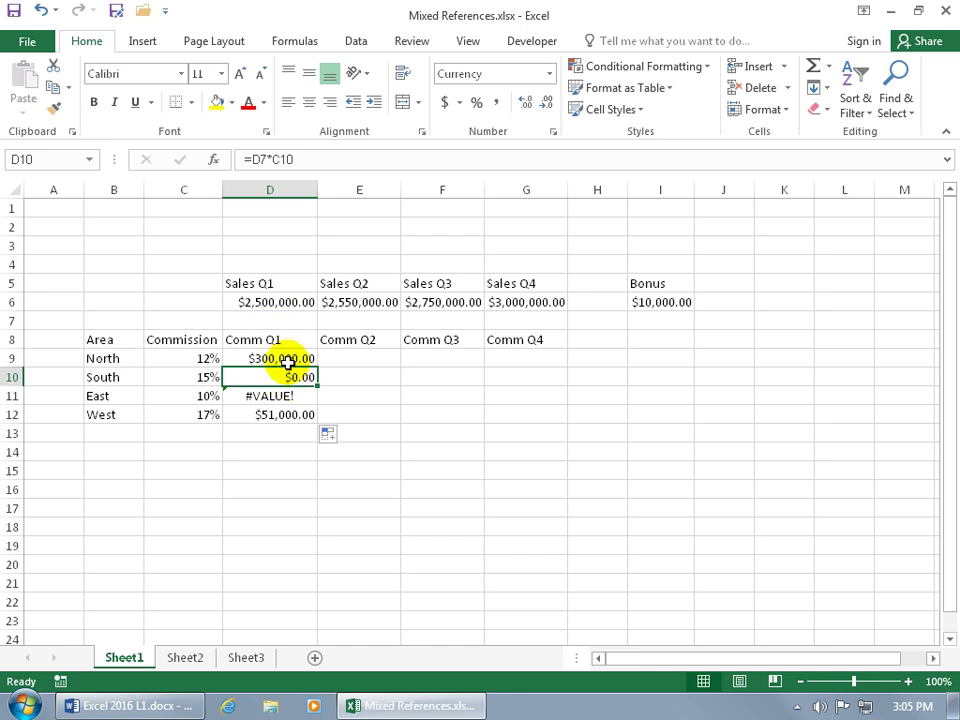
double_click(288, 377)
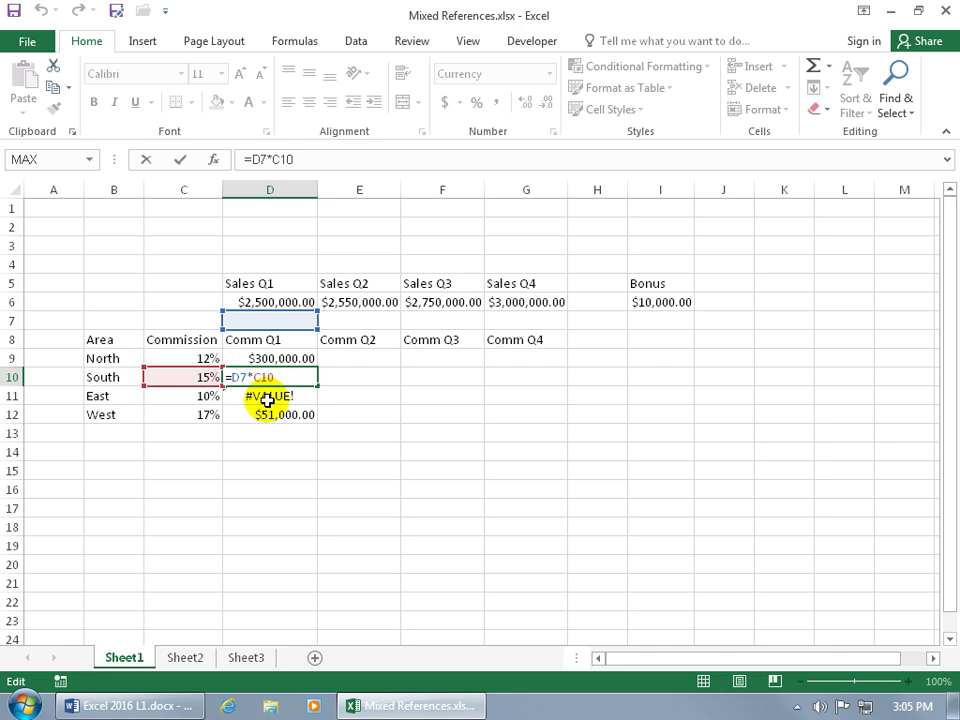
key("Return")
double_click(268, 396)
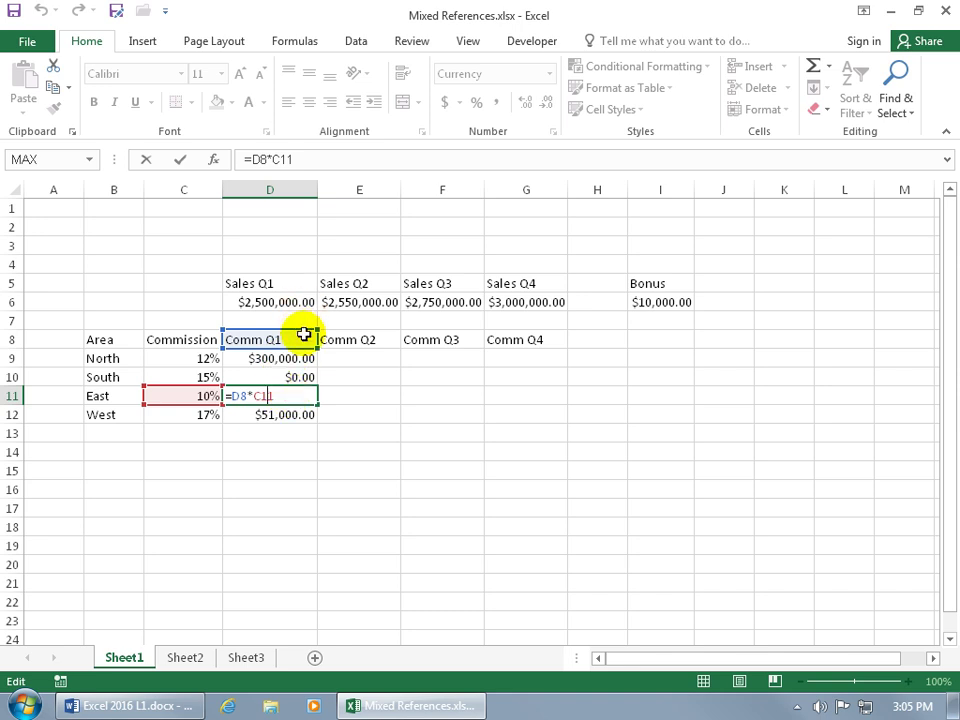
key("ctrl+Return")
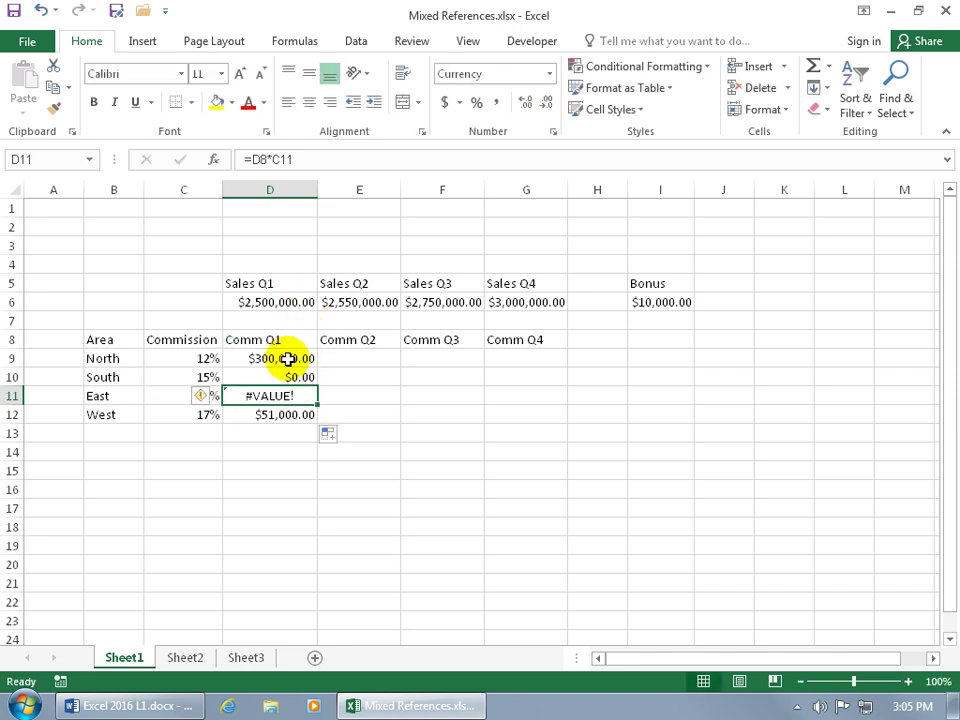
- Edit D9 so the Sales Q1 reference becomes D$6, making the formula =D$6*C9
left_click(287, 358)
double_click(287, 358)
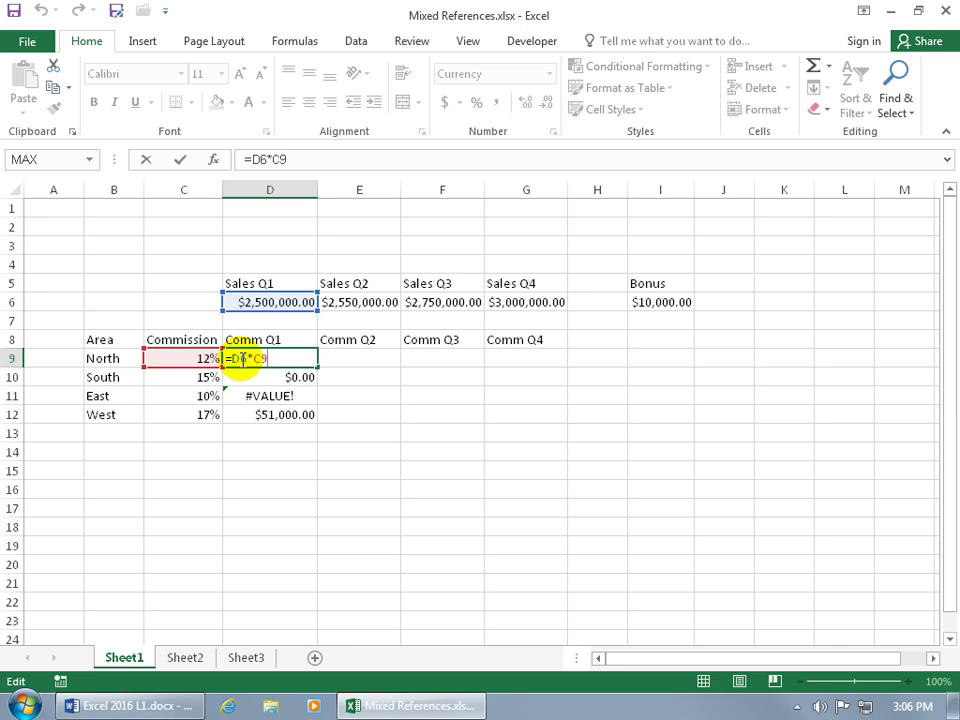
left_click(231, 358)
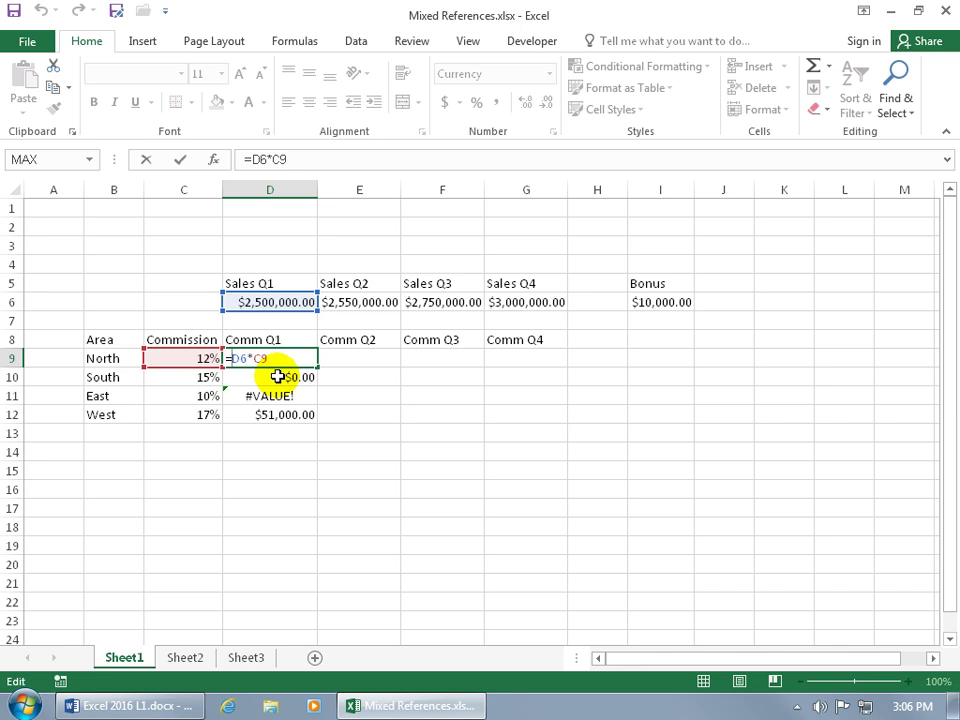
key("F4")
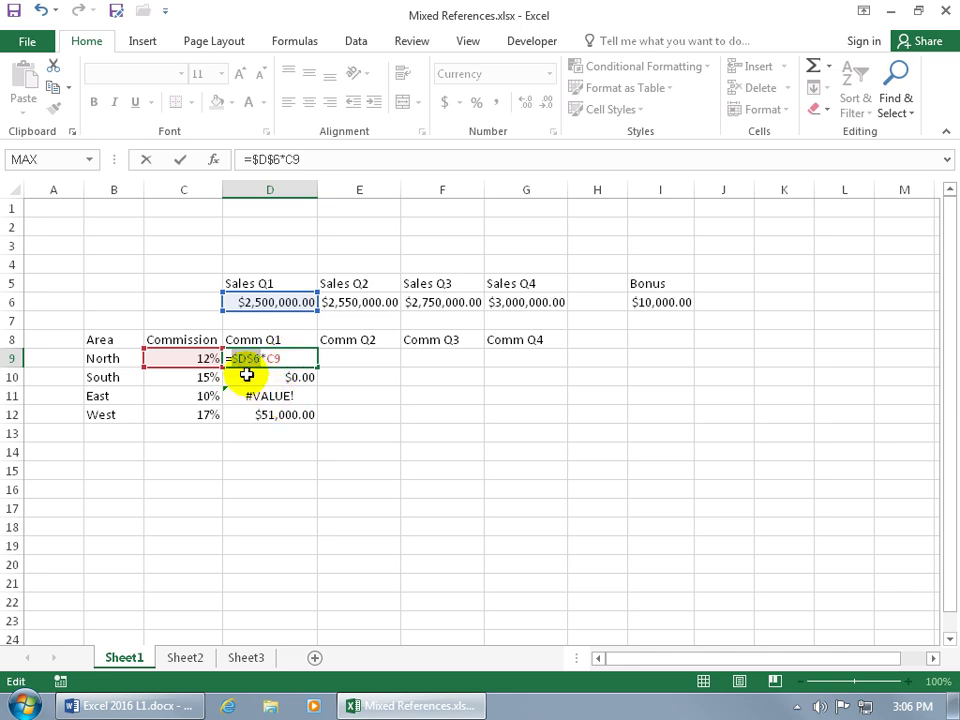
key("F4")
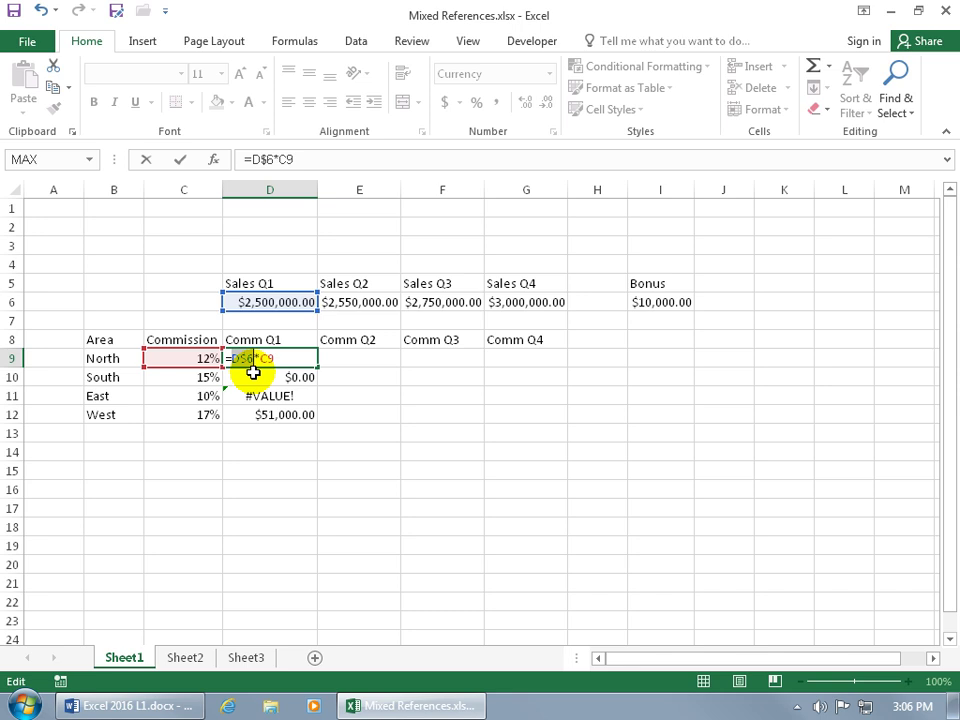
key("F4")
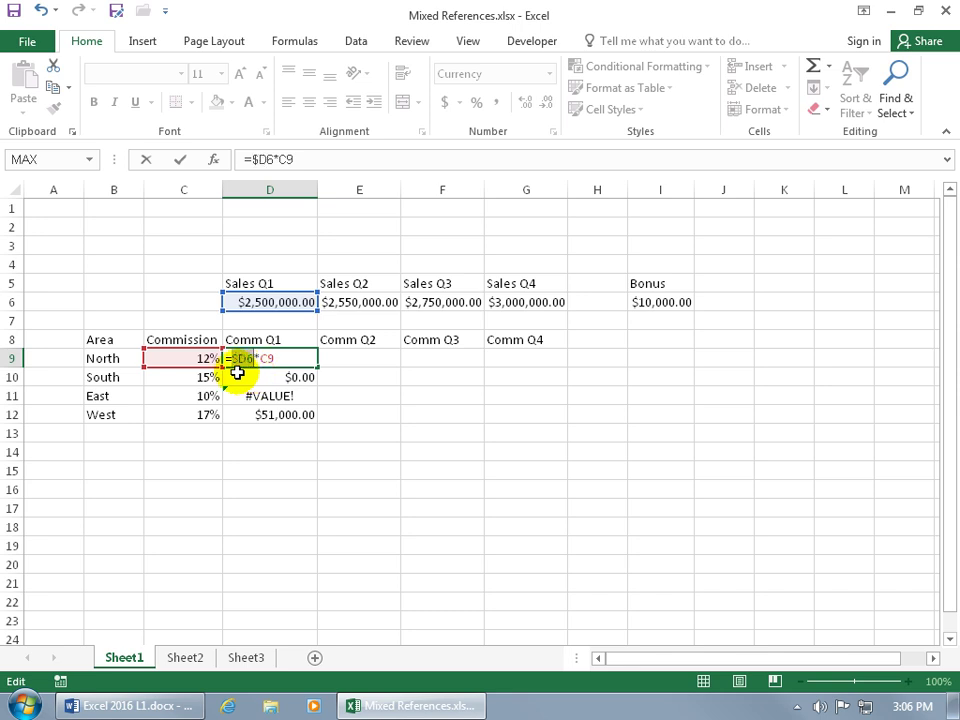
key("F4")
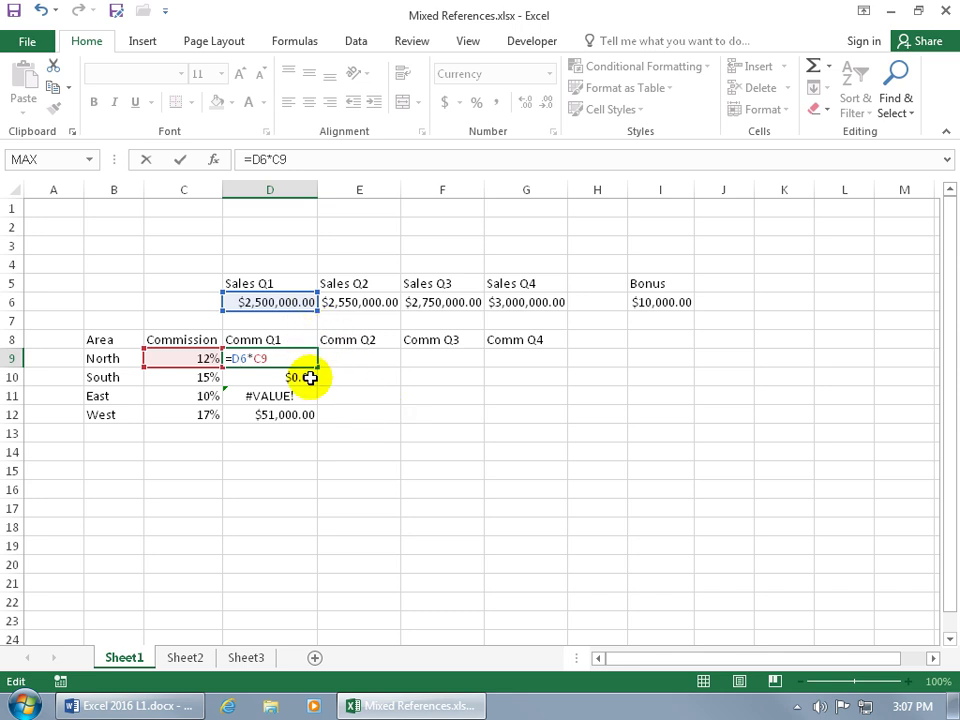
type("$")
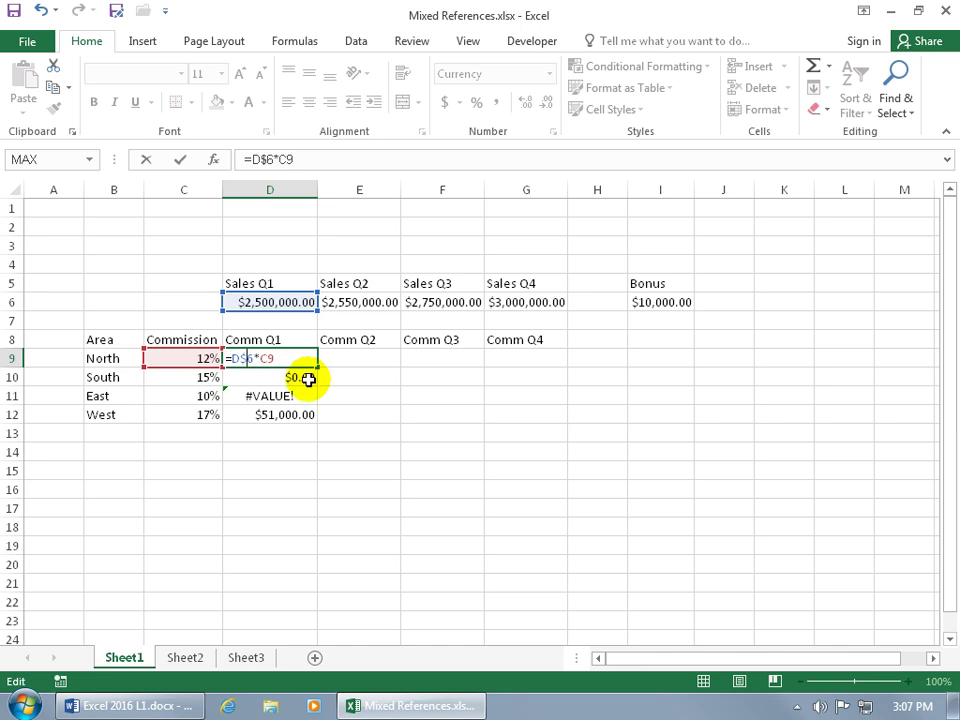
key("Return")
left_click(309, 358)
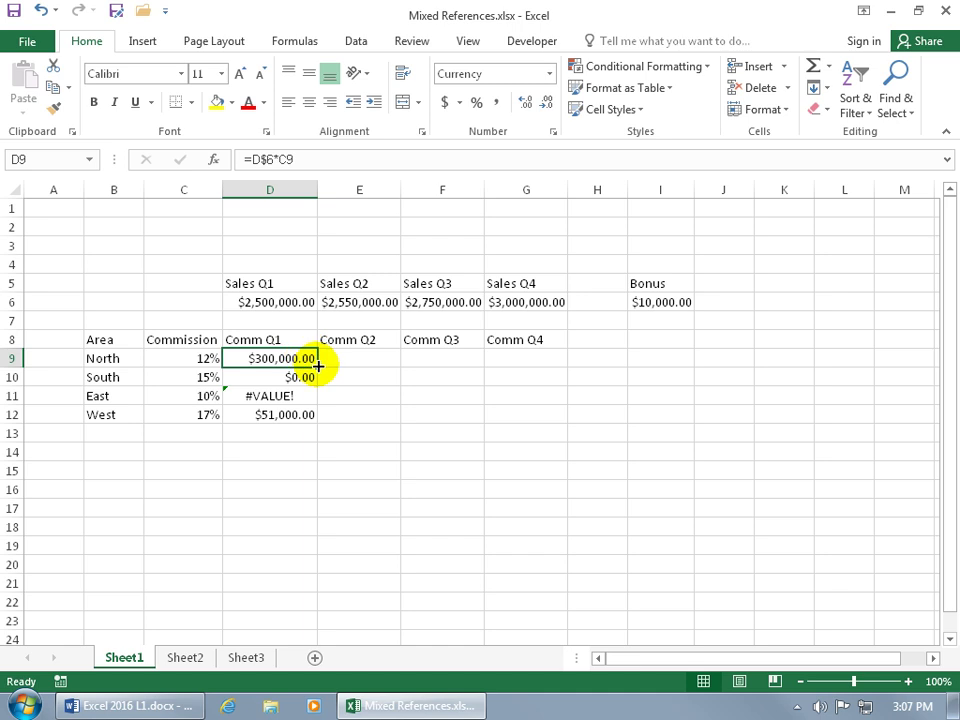
- Fill =D$6*C9 down to D12 ($375,000.00, $250,000.00, $425,000.00) and confirm D11 reads =D$6*C11
double_click(318, 367)
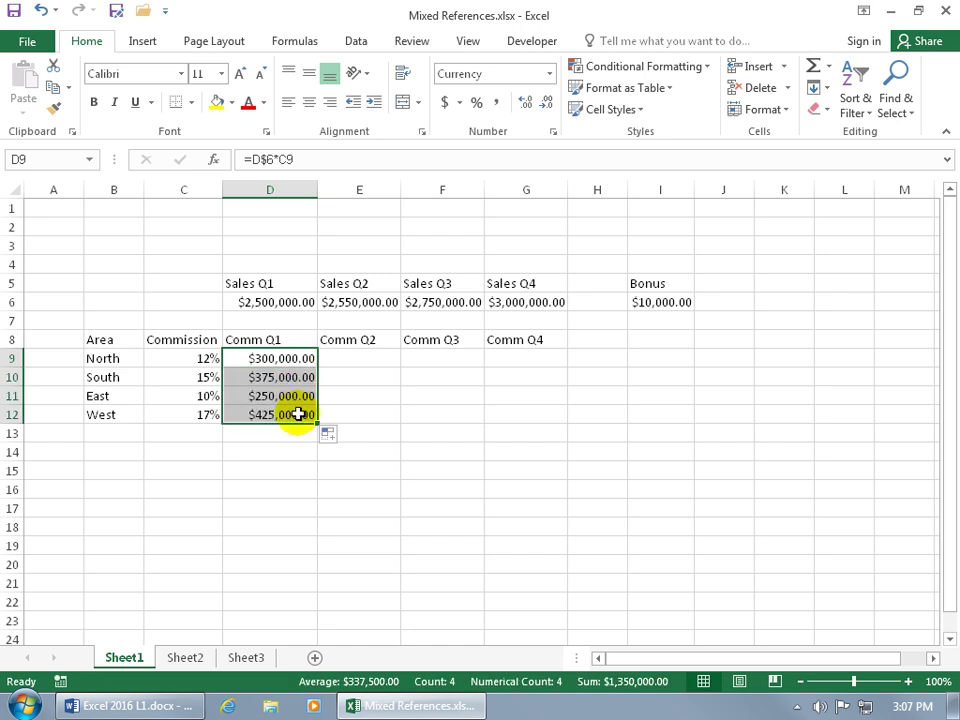
left_click(287, 396)
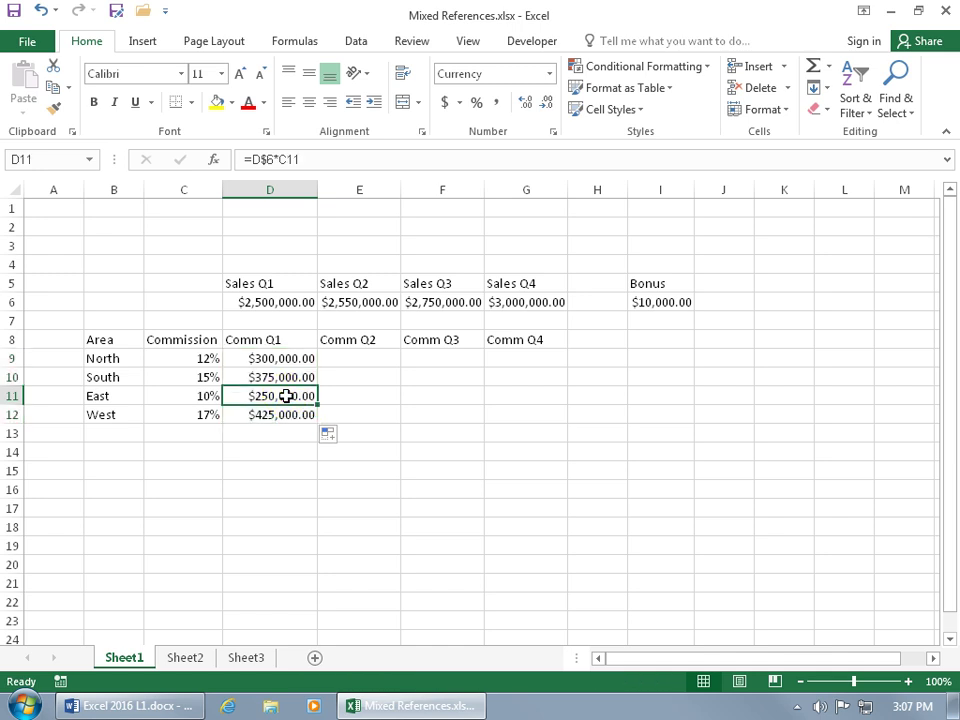
double_click(286, 395)
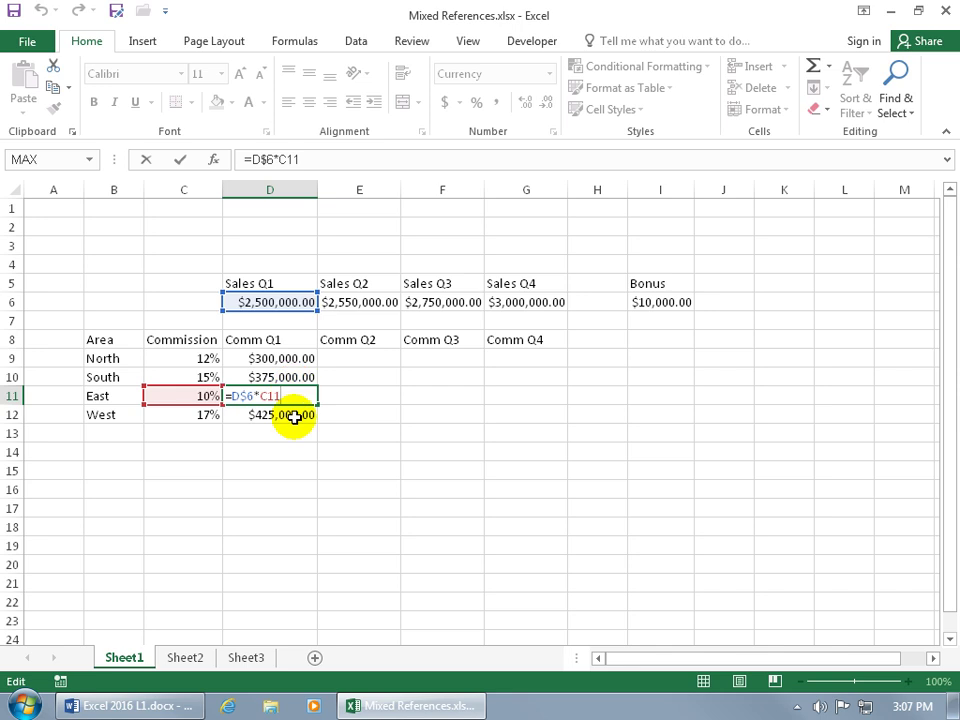
key("ctrl+Return")
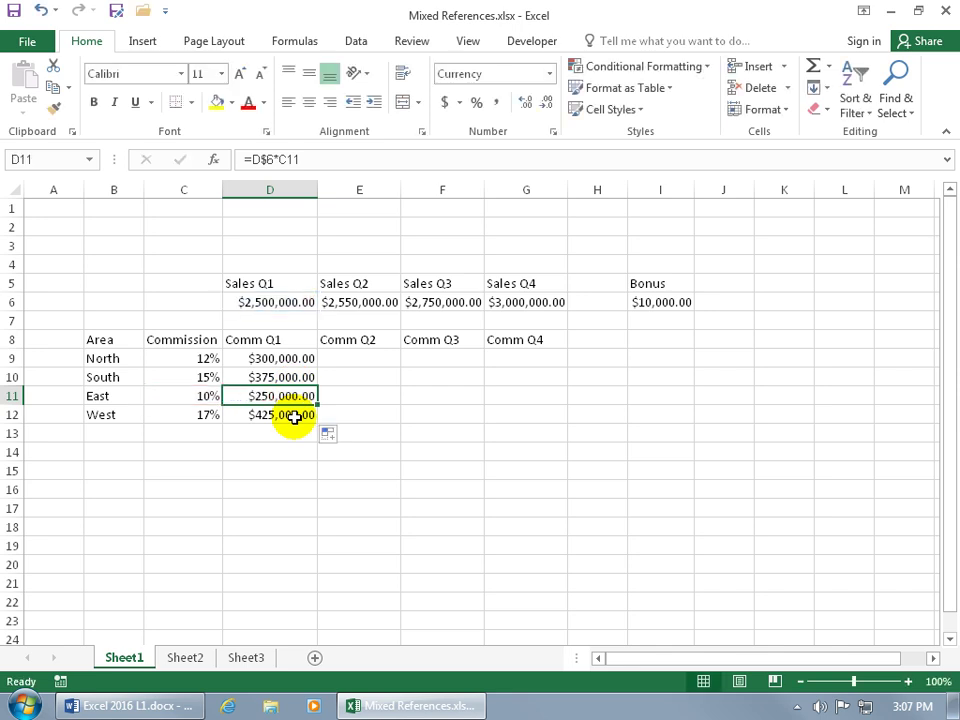
- Fill D9's formula across to G9, check E9's formula, and widen column E
left_click(274, 358)
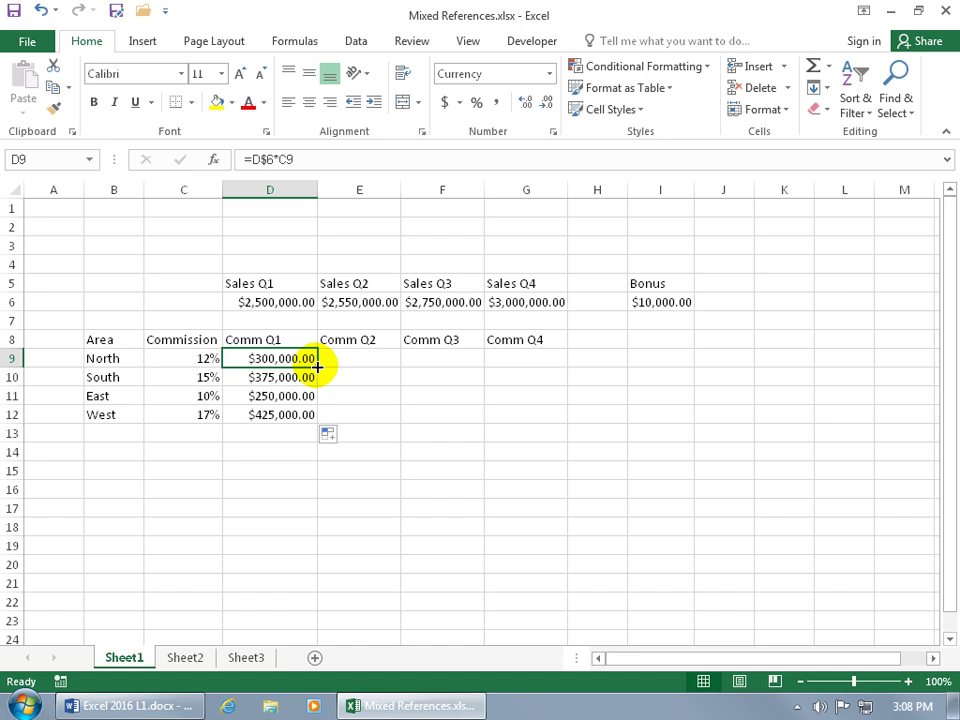
left_click_drag(317, 367, 541, 369)
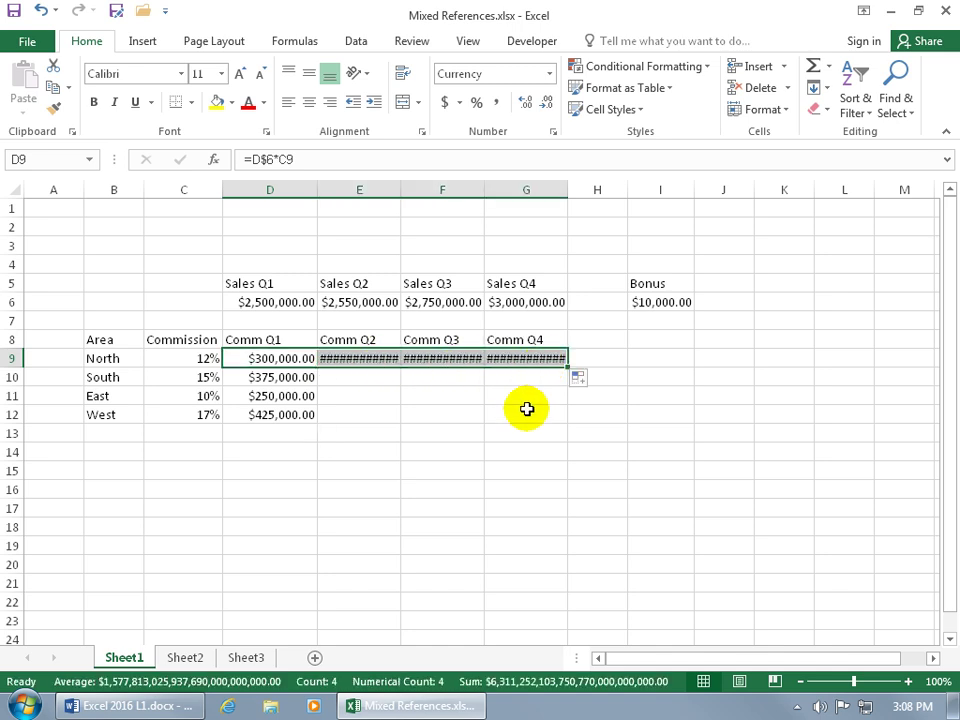
left_click(382, 359)
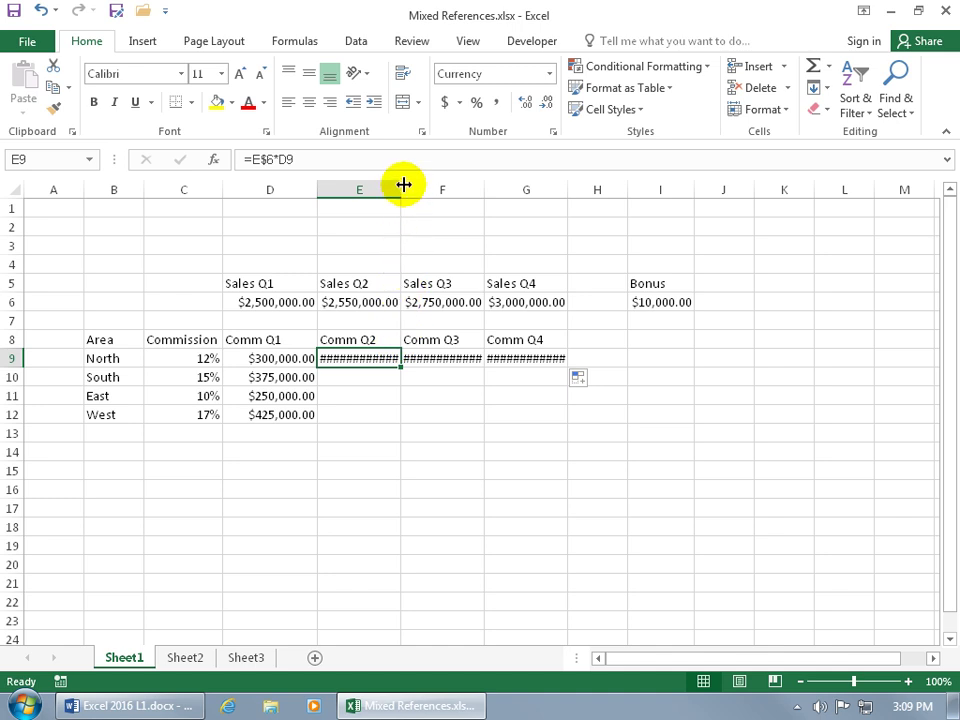
left_click_drag(403, 185, 451, 187)
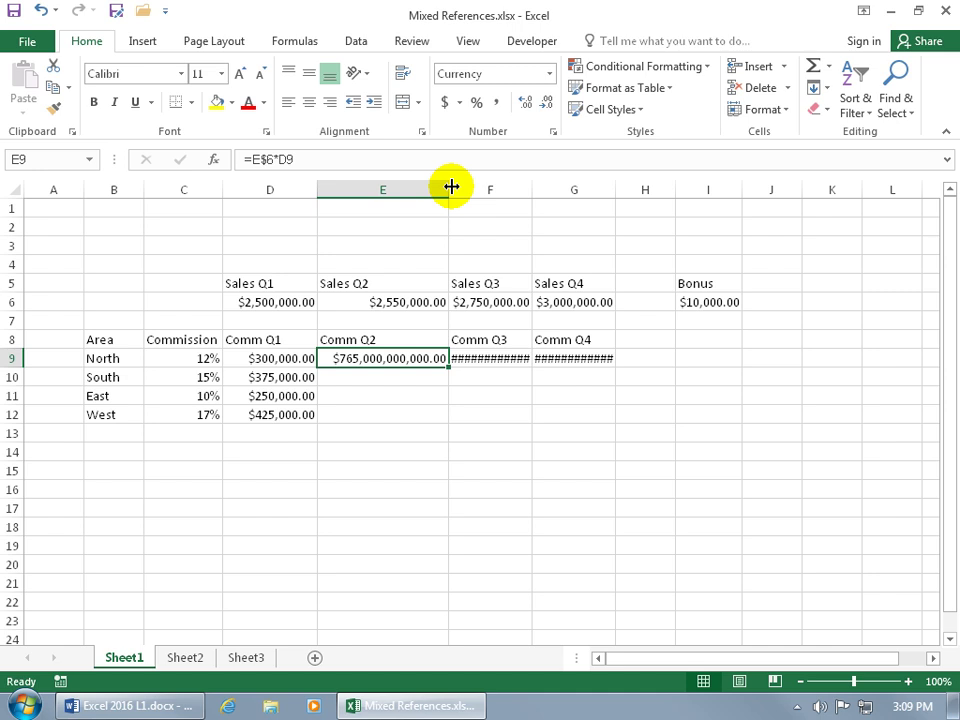
- Narrow column E, then auto-fit it to its widest value
left_click_drag(451, 187, 390, 186)
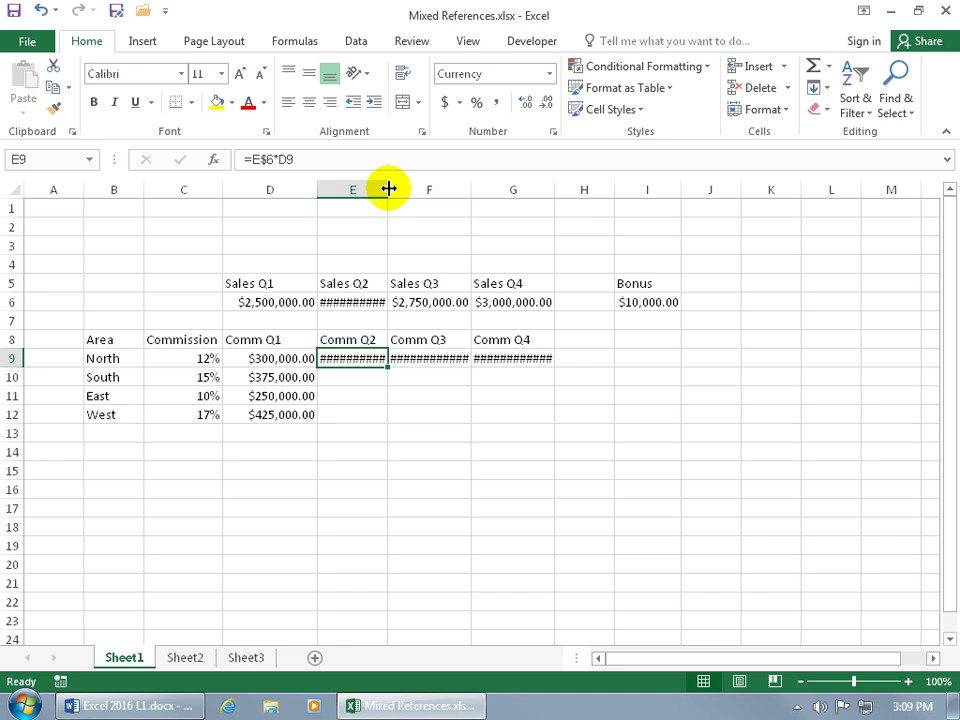
double_click(388, 188)
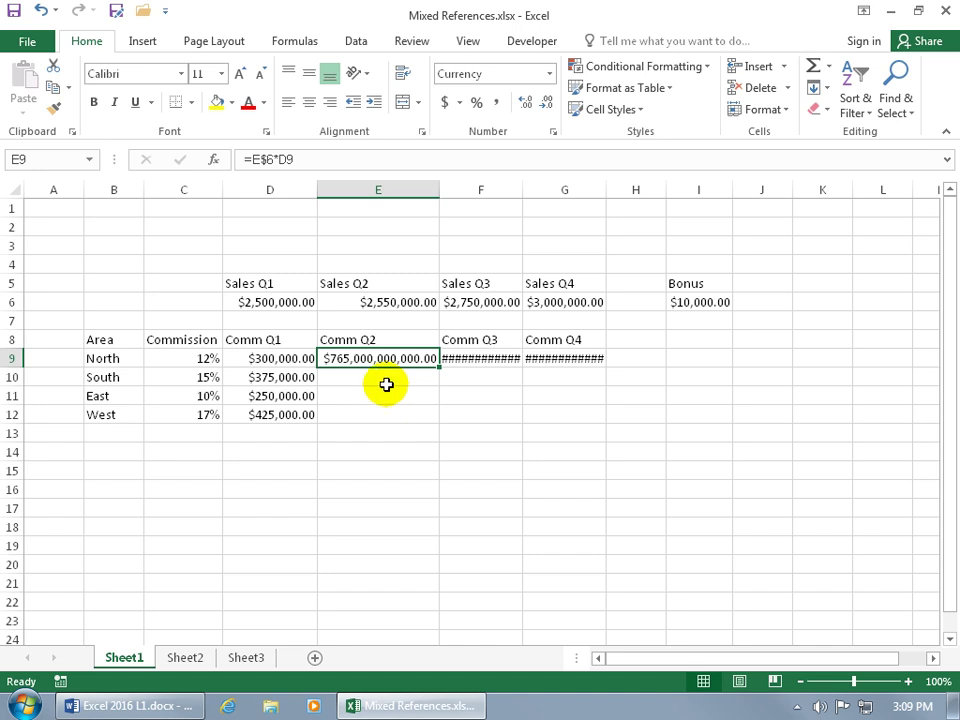
- Undo and redo the column E width changes until it is narrower again
left_click(41, 10)
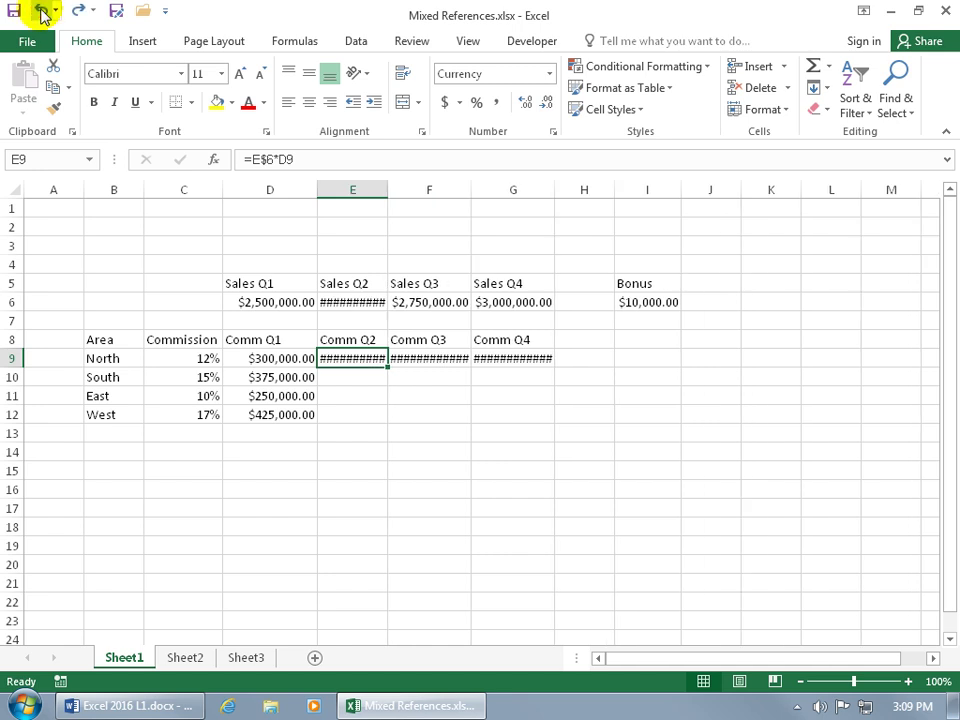
left_click(41, 10)
left_click(42, 11)
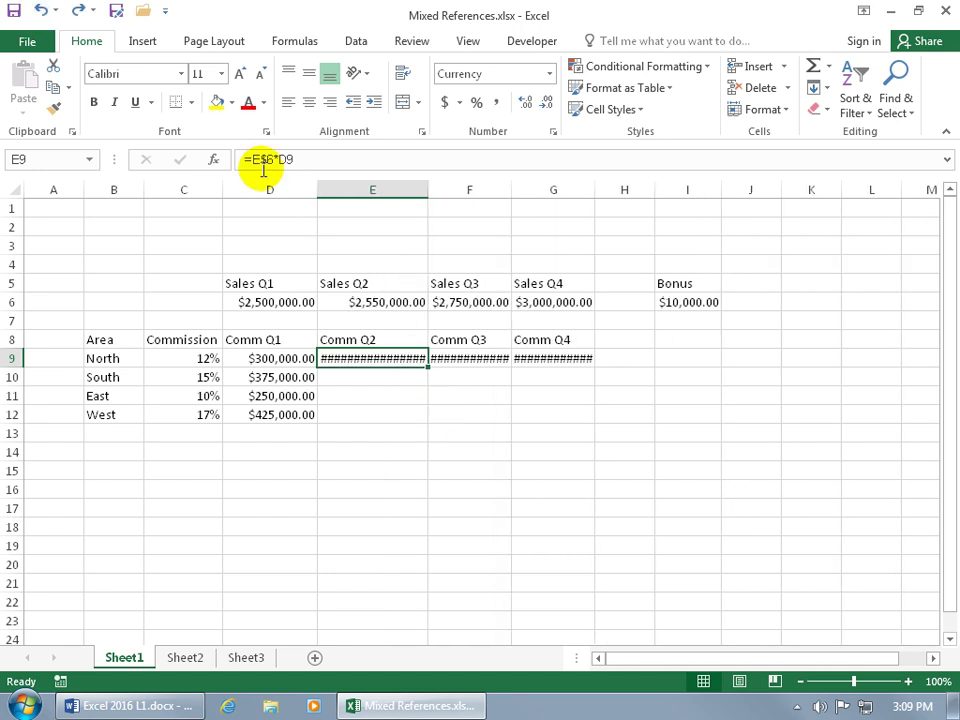
left_click(41, 10)
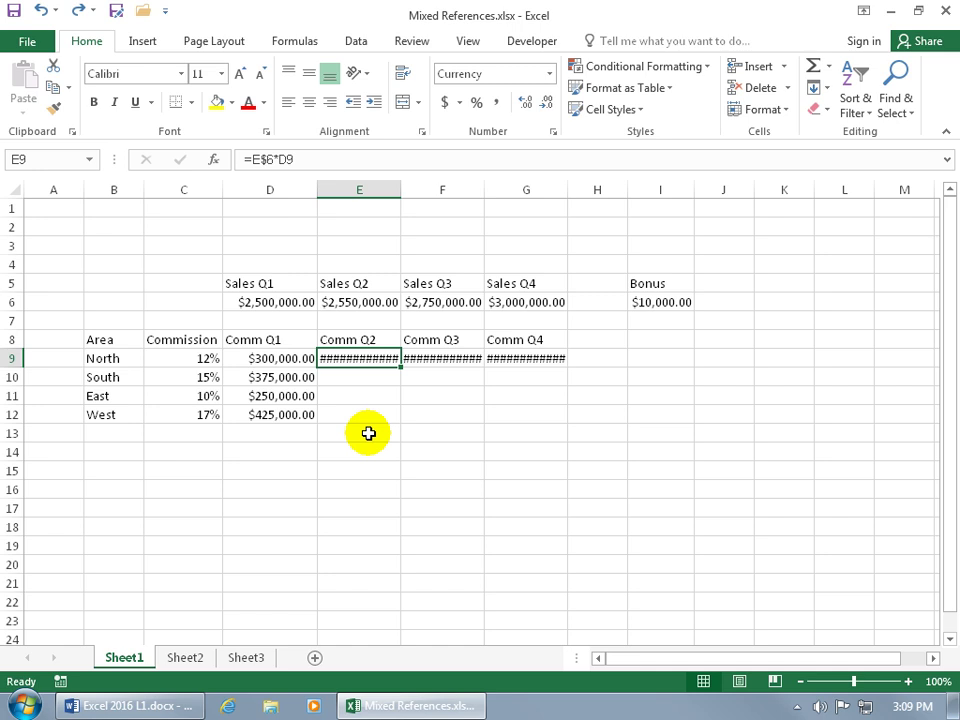
- Inspect the E9 and G9 formulas, confirming G9 holds =G$6*F9, without changing them
double_click(366, 358)
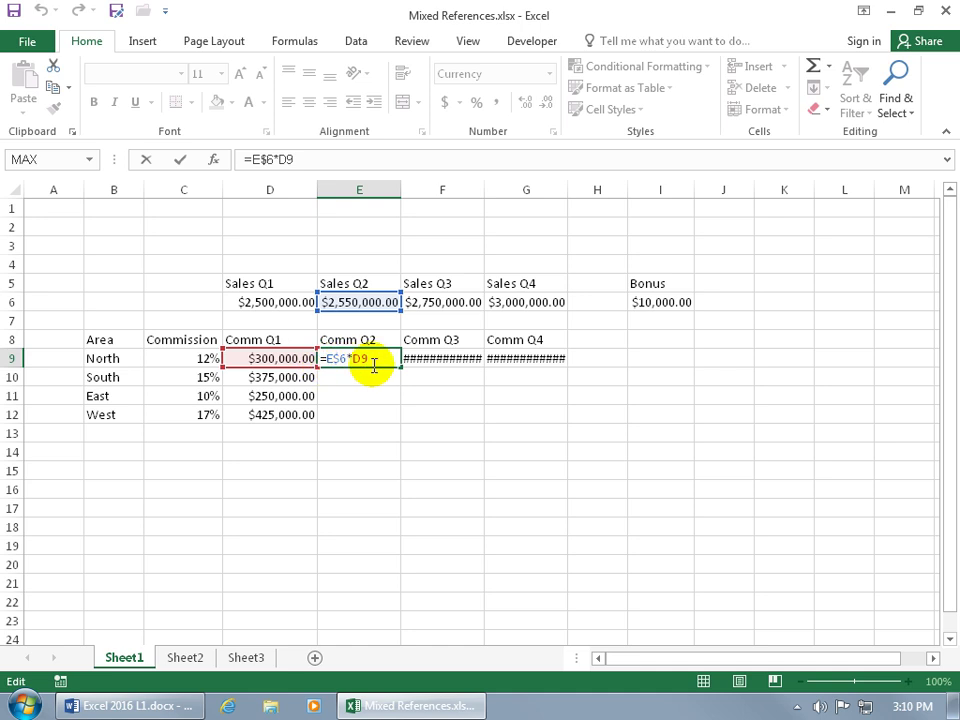
key("ctrl+Return")
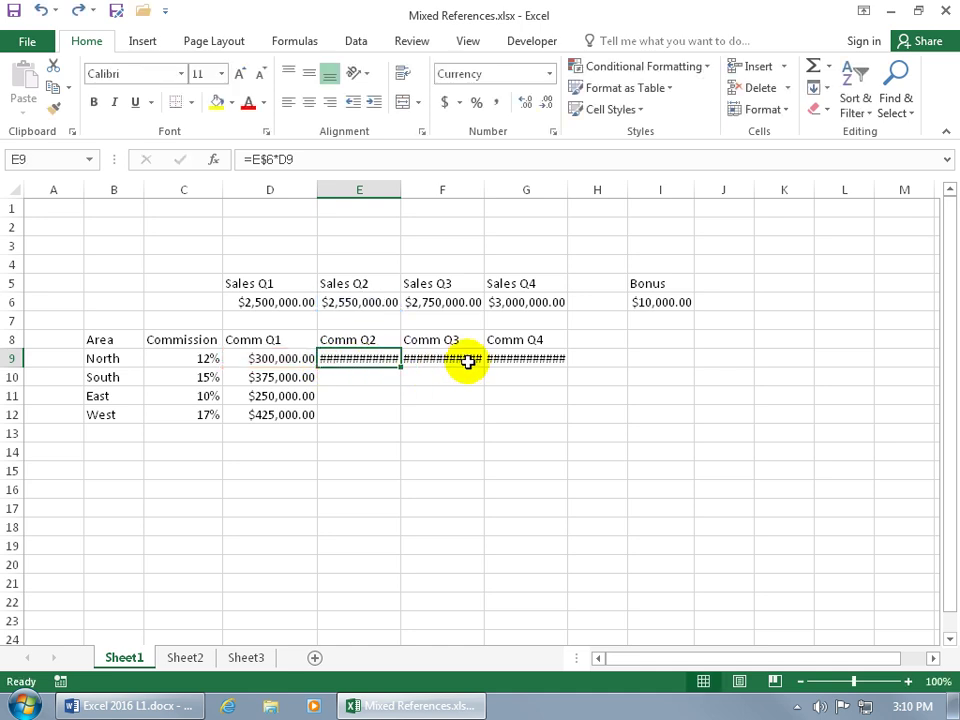
left_click(499, 358)
double_click(499, 358)
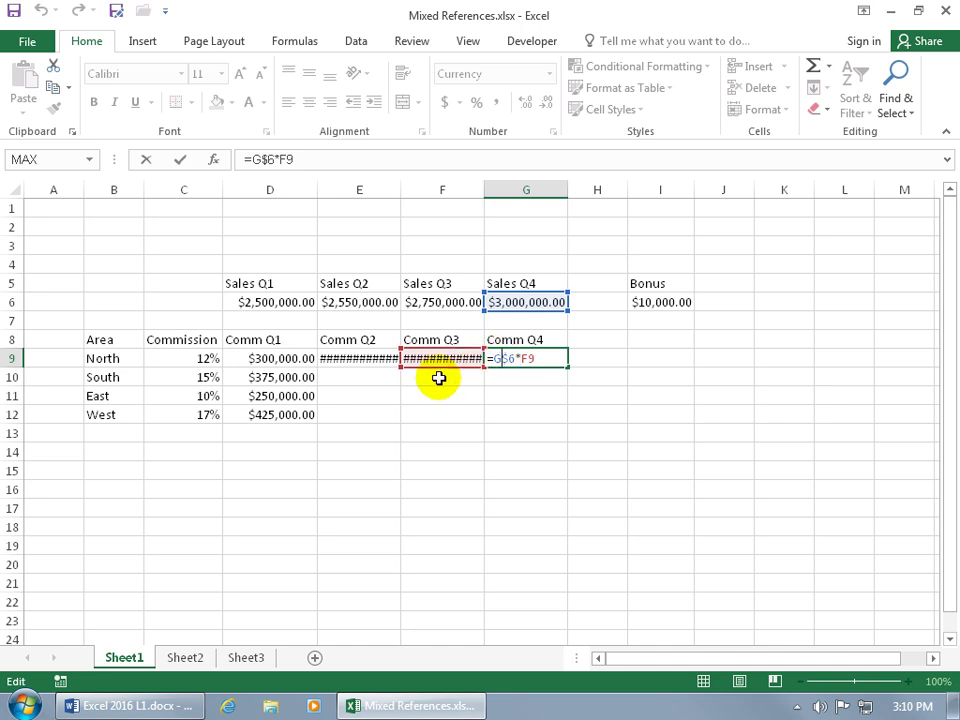
left_click(493, 360)
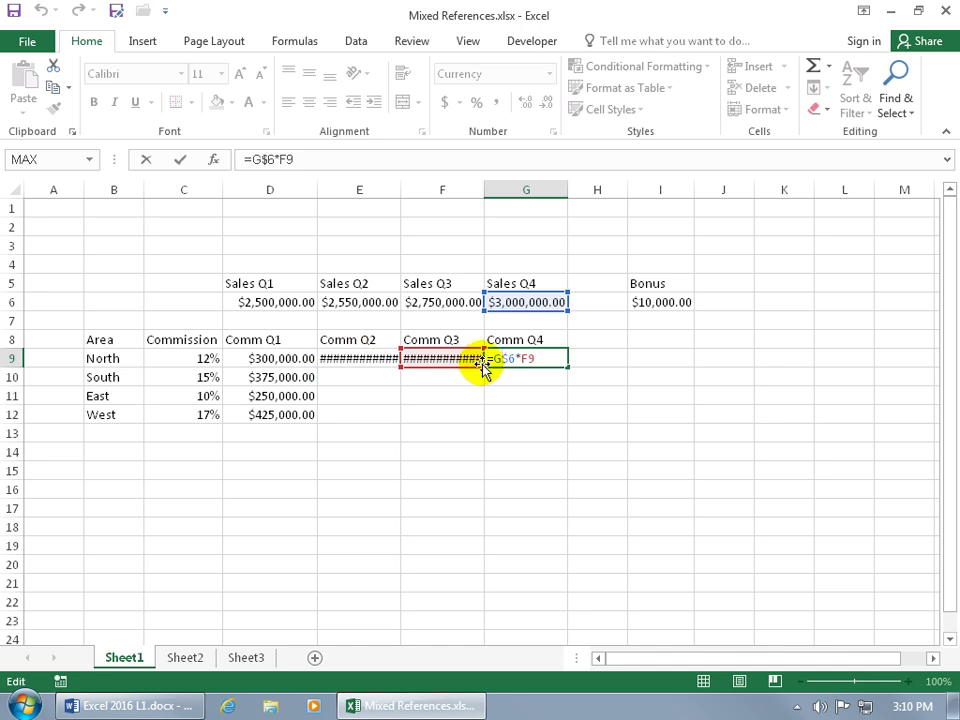
key("ctrl+Return")
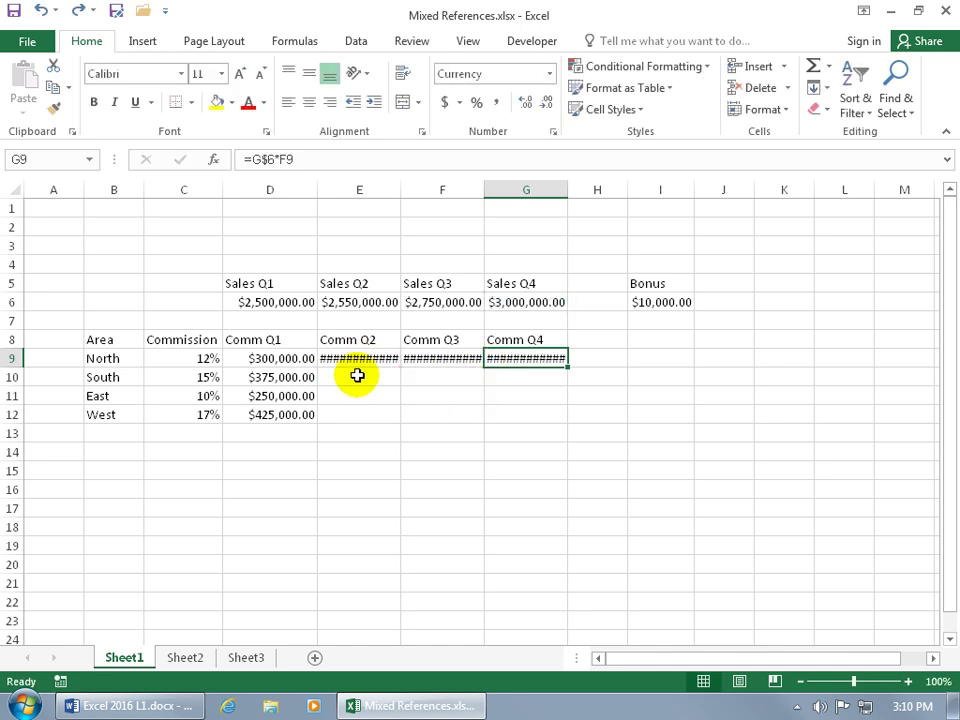
- Add $ before C9 in D9's formula so it reads =D$6*$C9
left_click(297, 357)
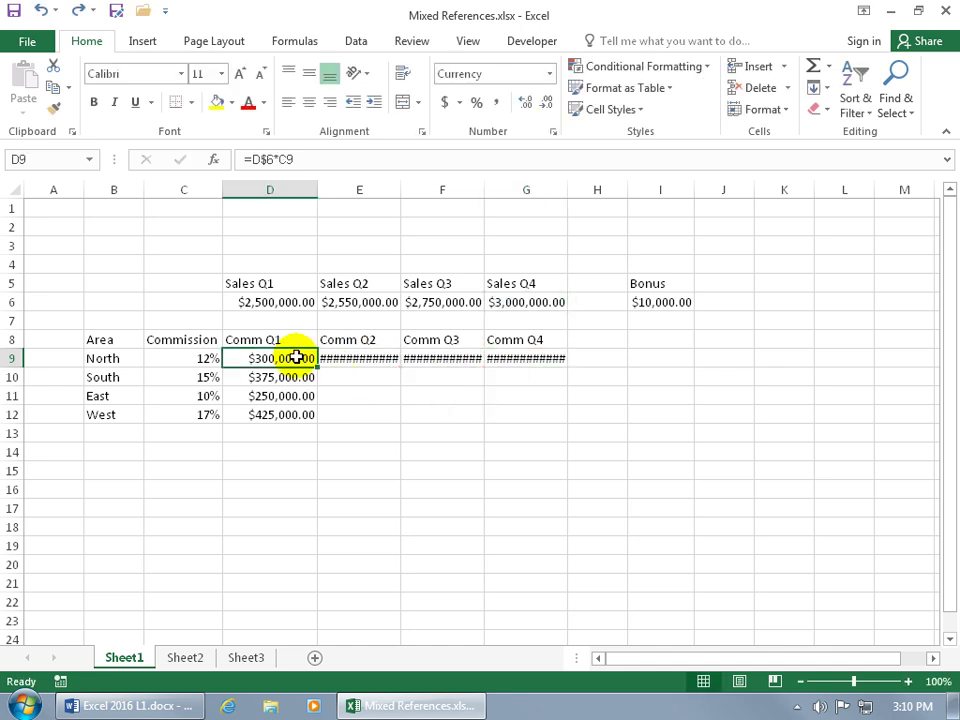
double_click(297, 357)
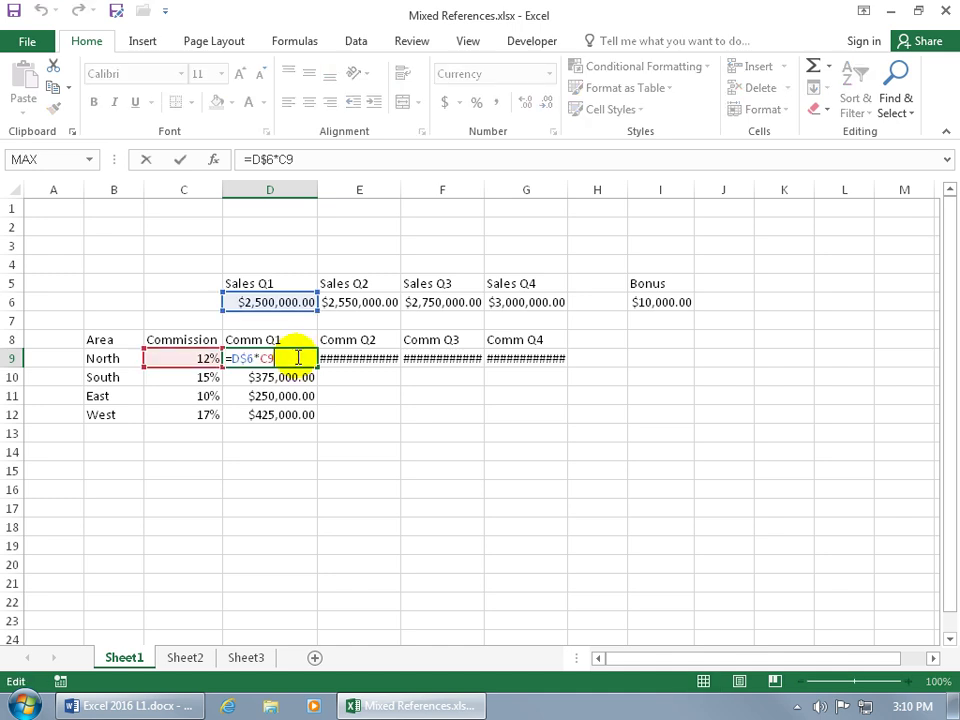
left_click(264, 357)
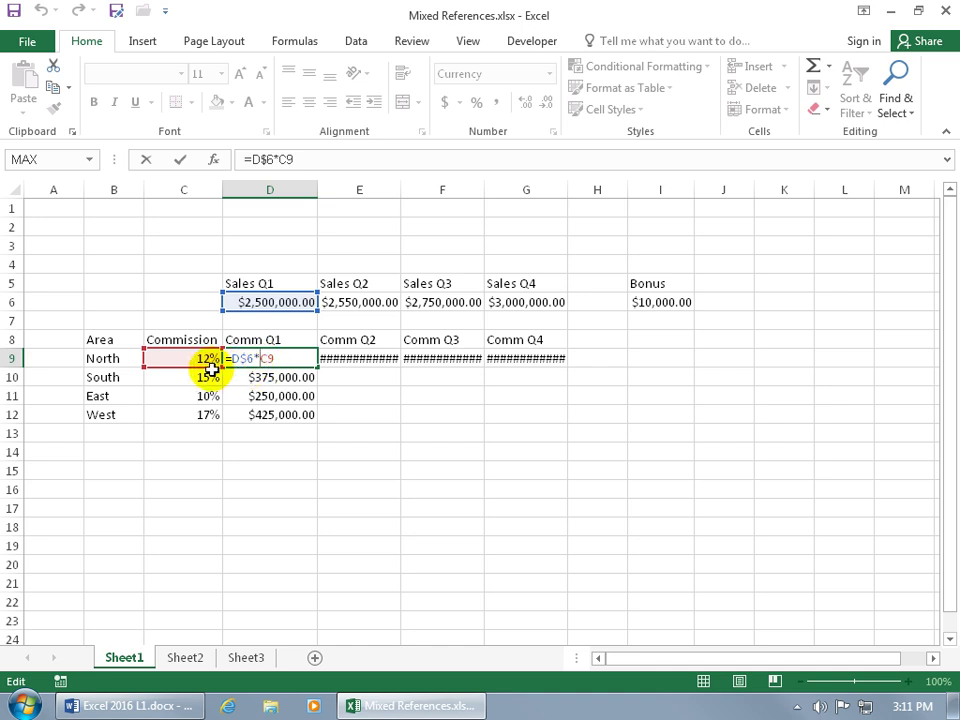
key("Left")
key("Left")
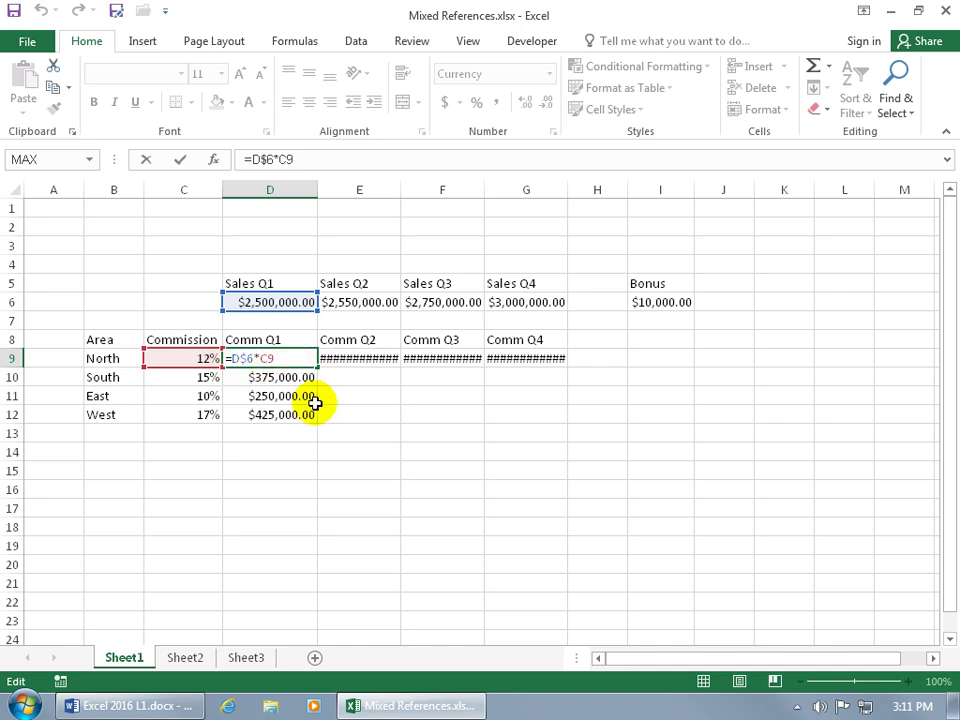
type("$")
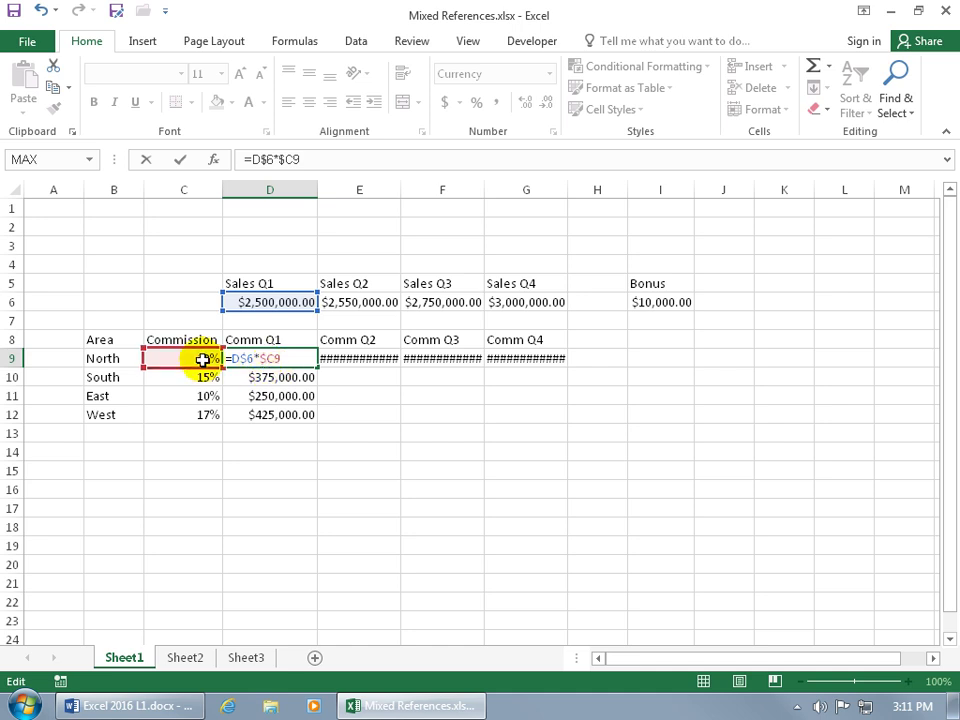
left_click_drag(263, 374, 286, 370)
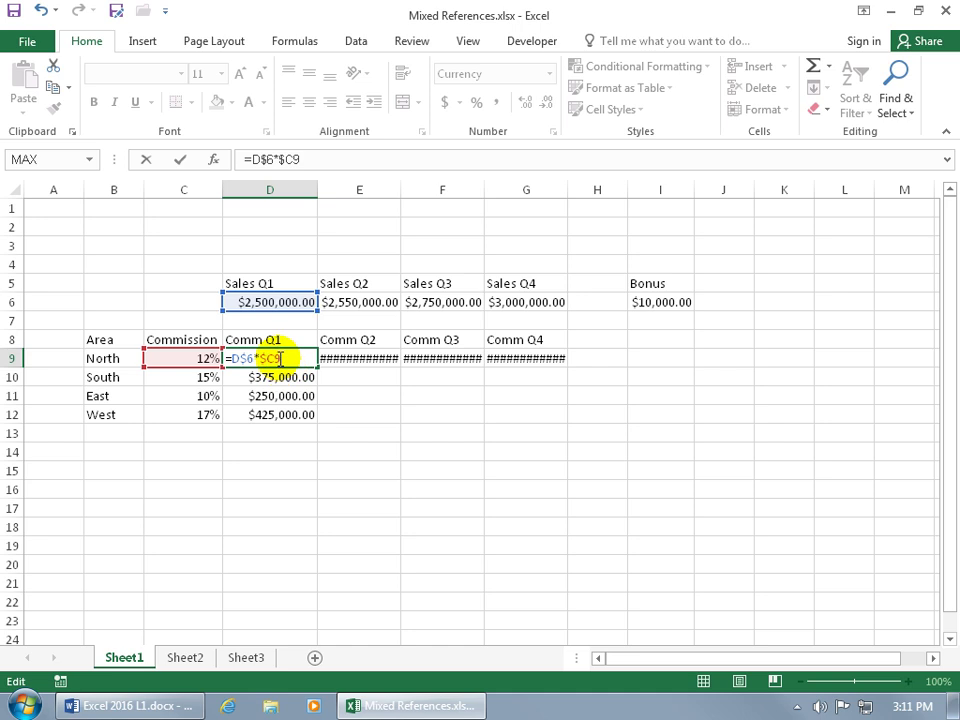
left_click(258, 358)
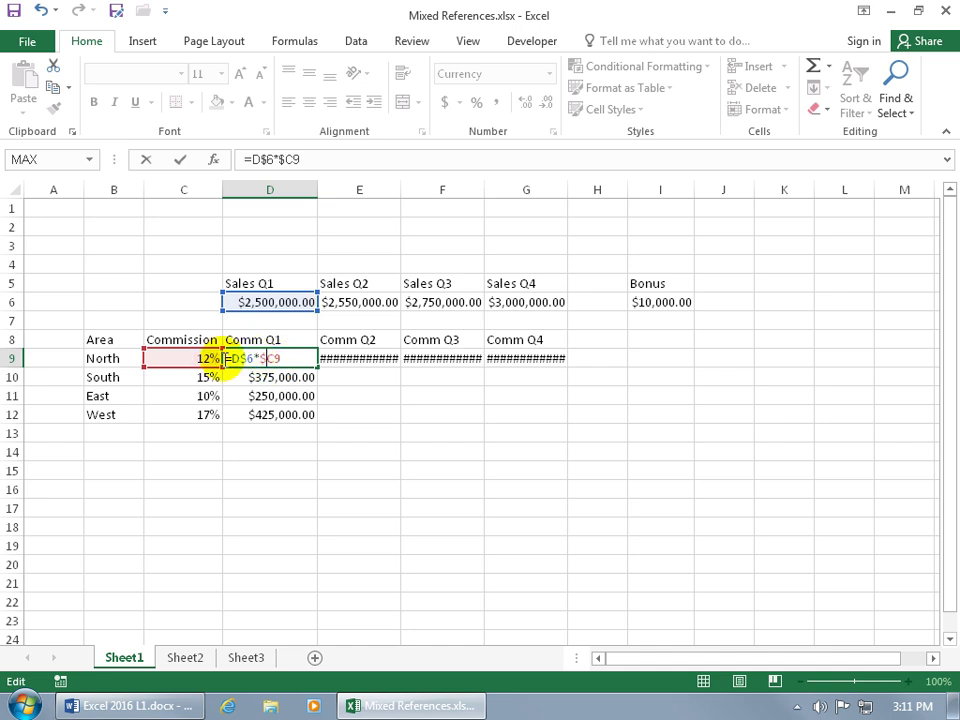
- Commit =D$6*$C9, fill it right to G9 ($306,000.00, $330,000.00, $360,000.00), and verify F9
key("Return")
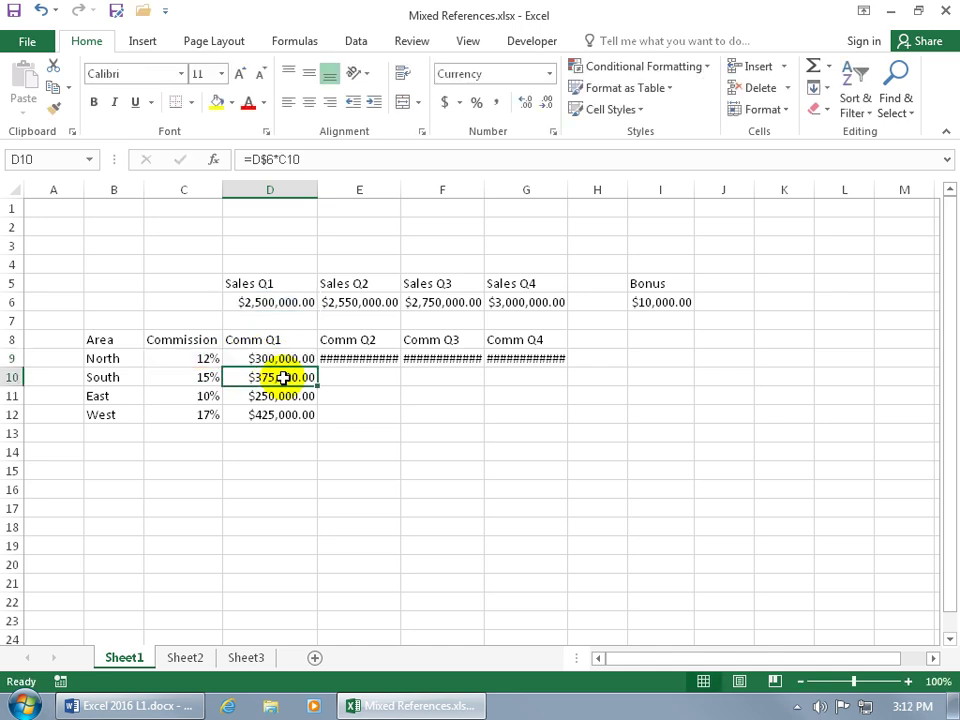
left_click(293, 358)
left_click(293, 358)
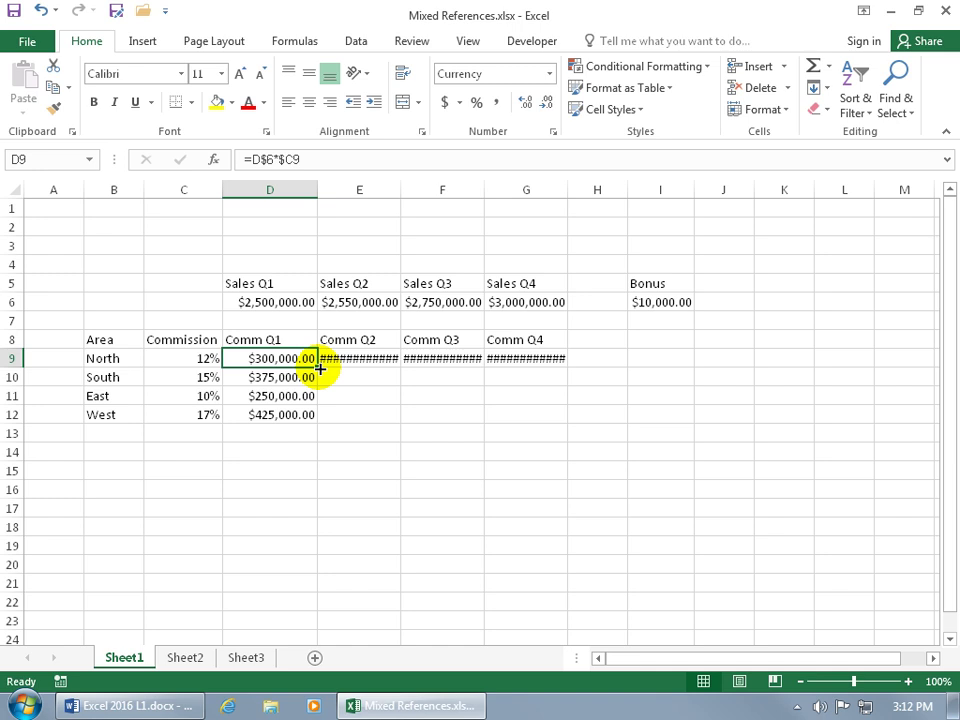
left_click_drag(321, 369, 555, 370)
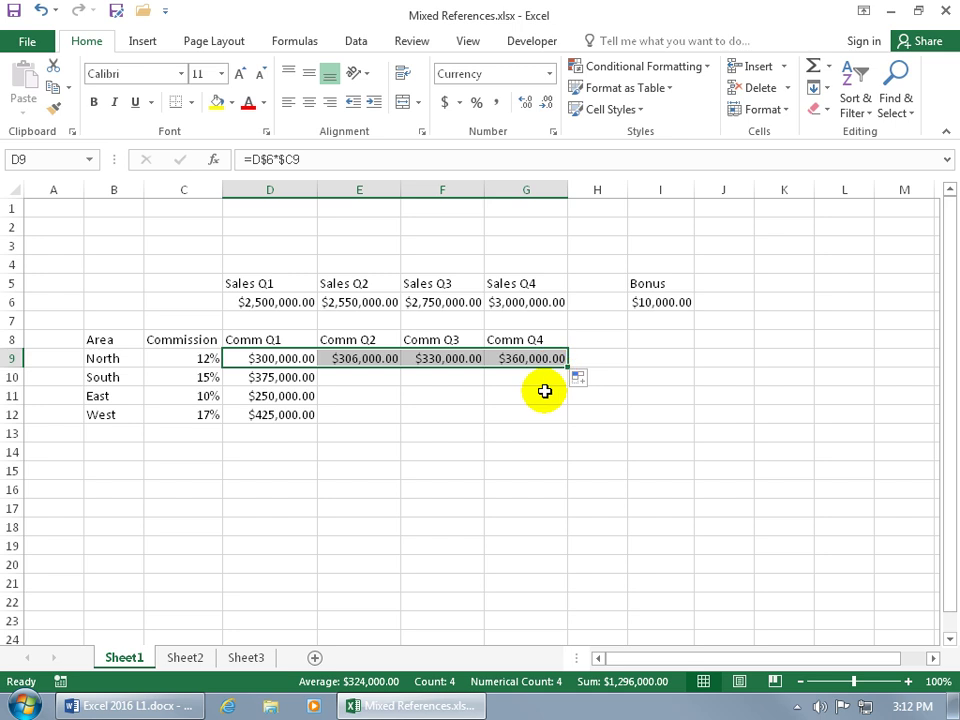
double_click(456, 360)
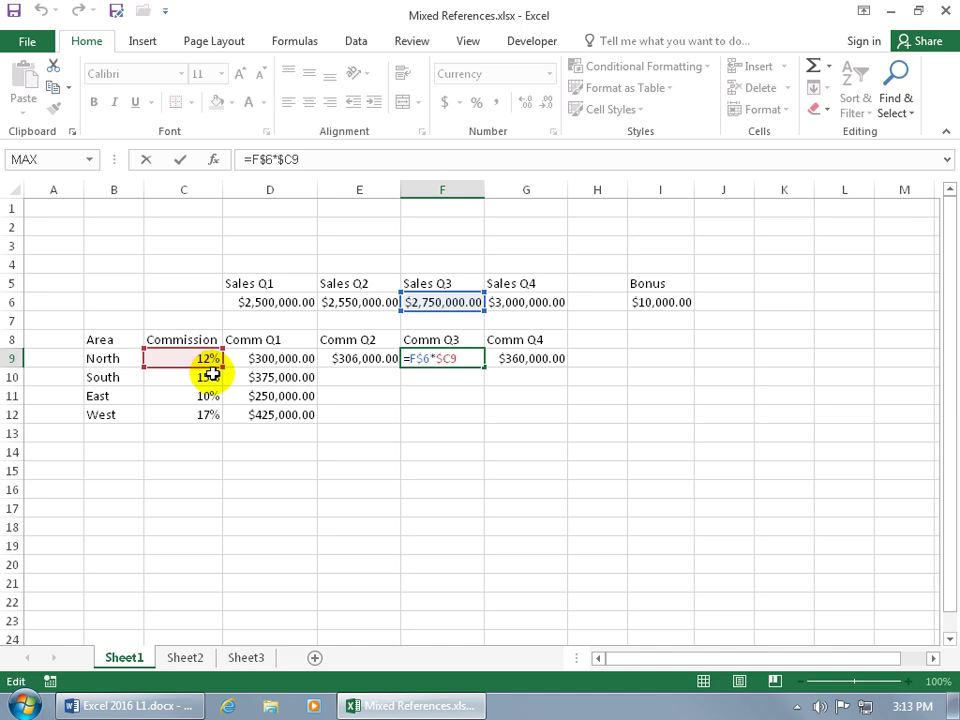
key("Return")
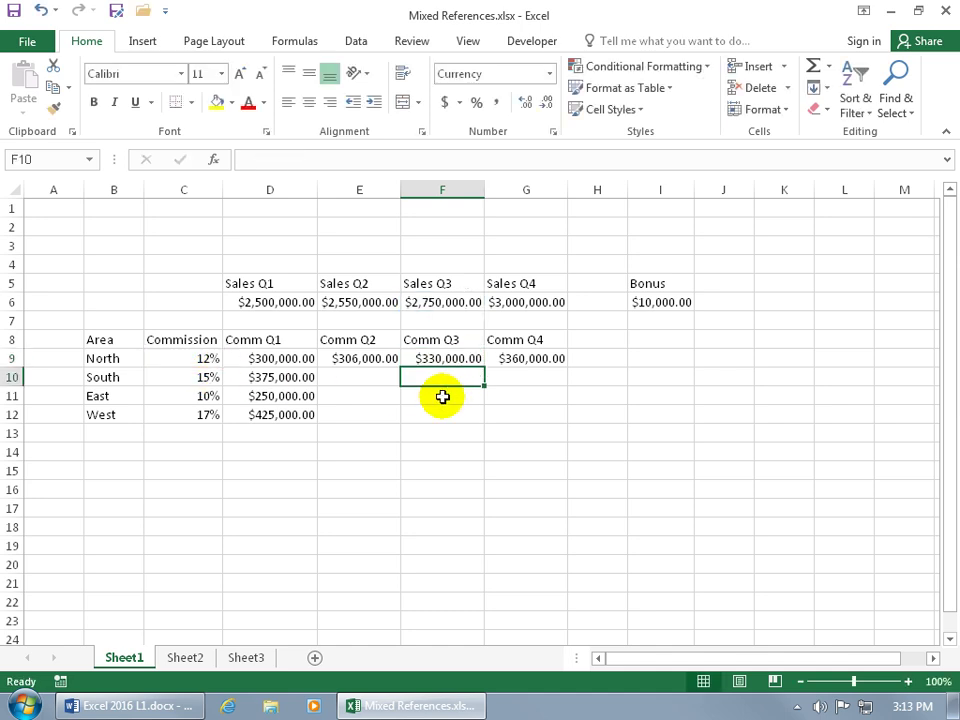
- Fill E9:G9 down to row 12 and check F11's formula references
left_click_drag(366, 357, 518, 358)
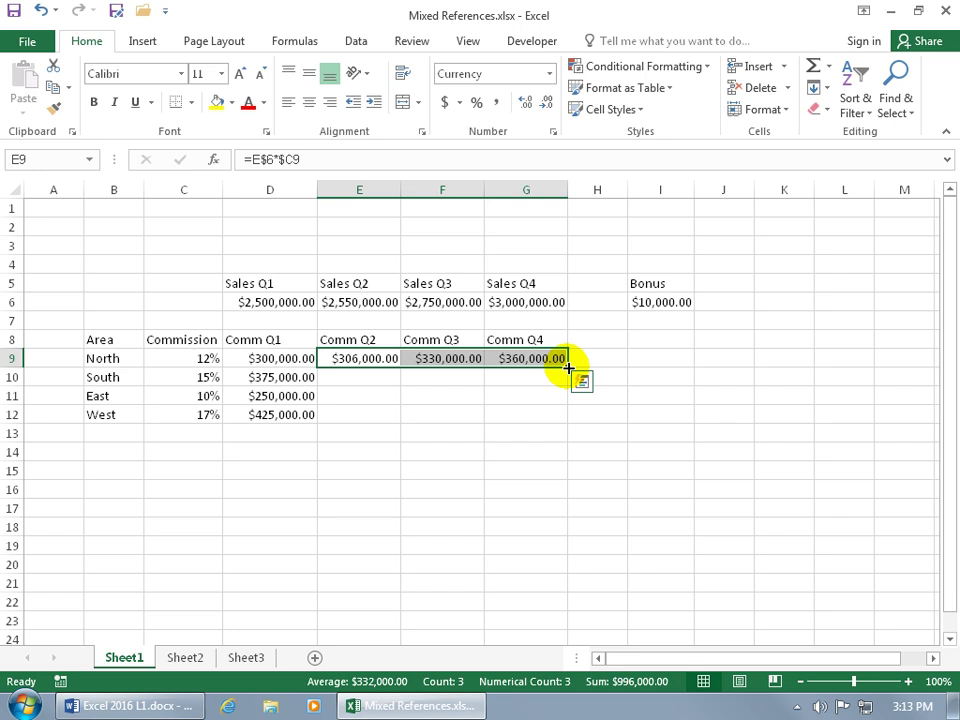
double_click(568, 368)
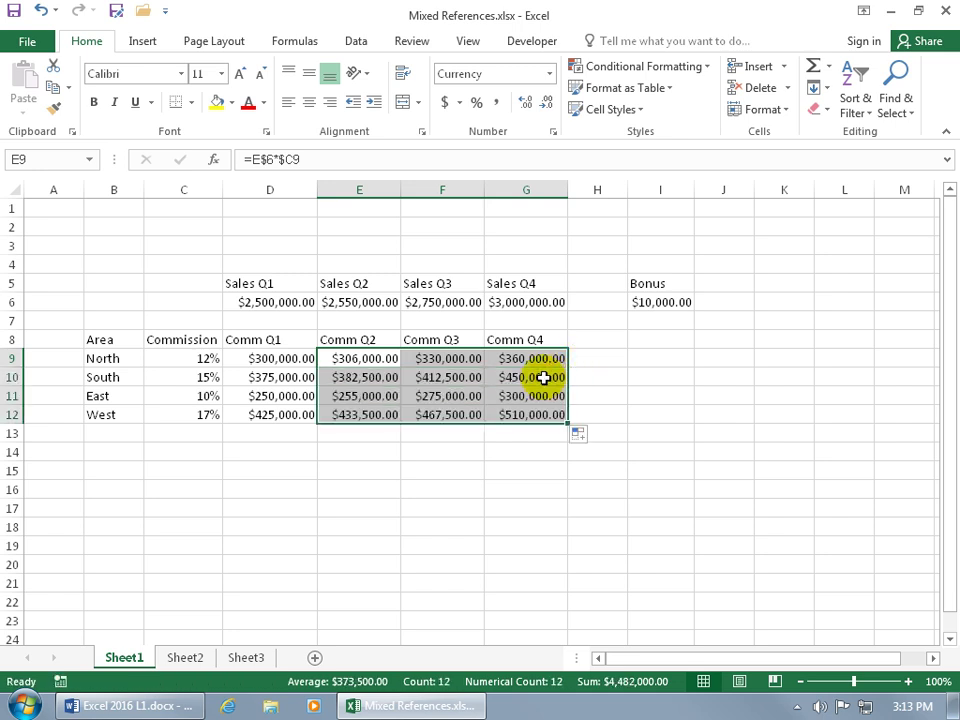
left_click(465, 396)
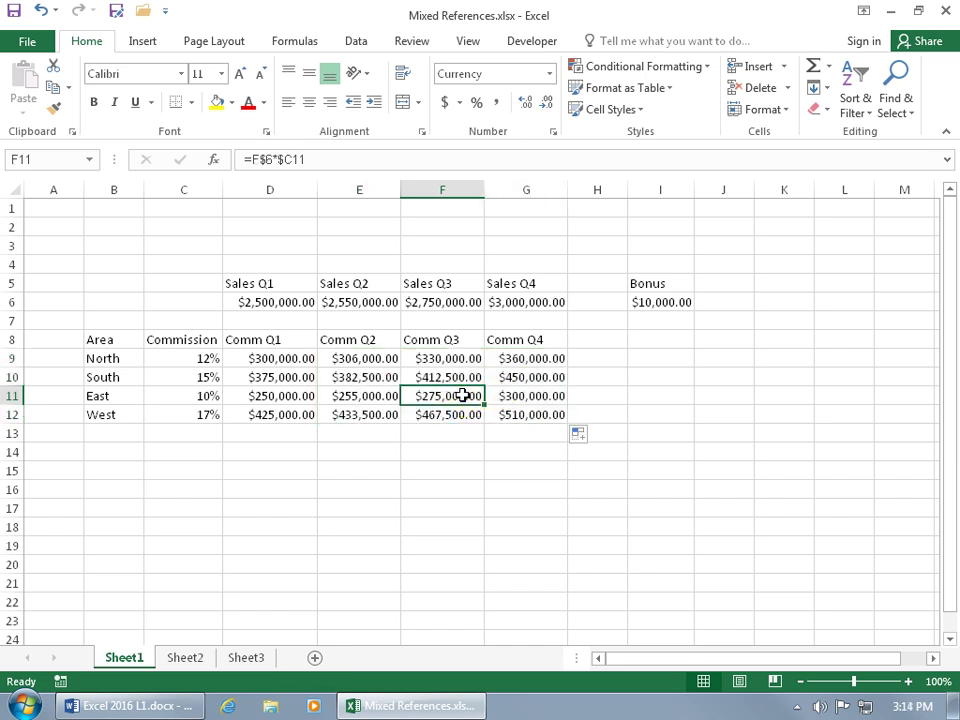
double_click(463, 396)
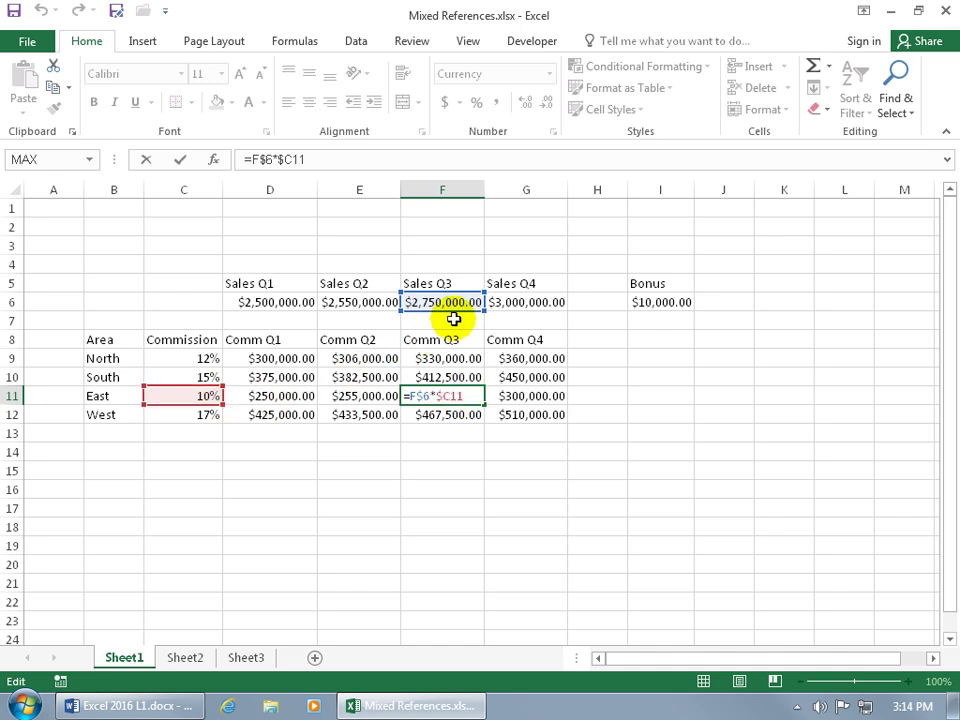
left_click(460, 420)
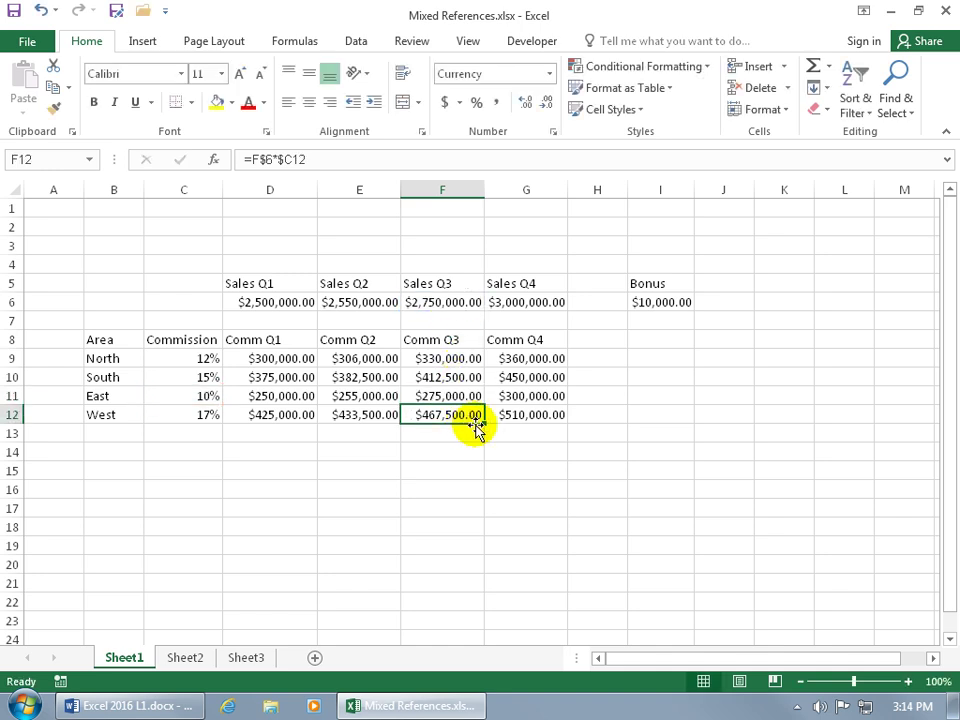